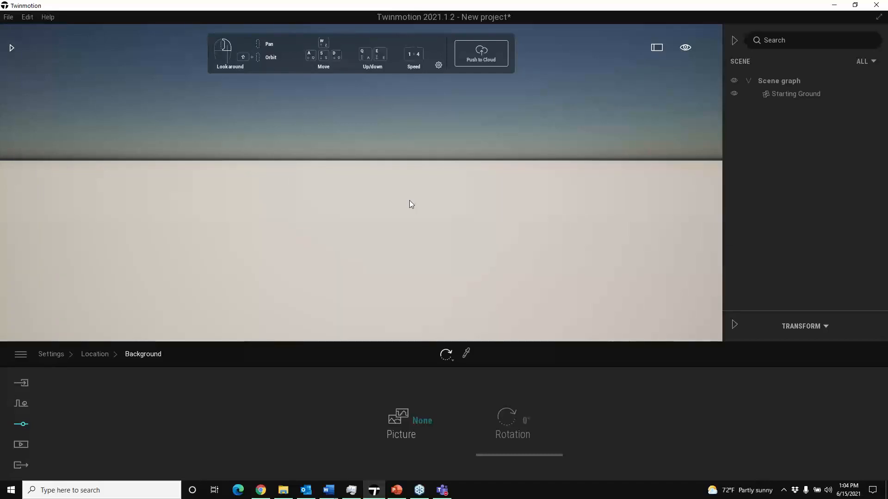
Step: Show the asset library and examine the folders and saved items in the User library, returning to the library's top level
{"action": "left_click", "coordinate": [12, 47]}
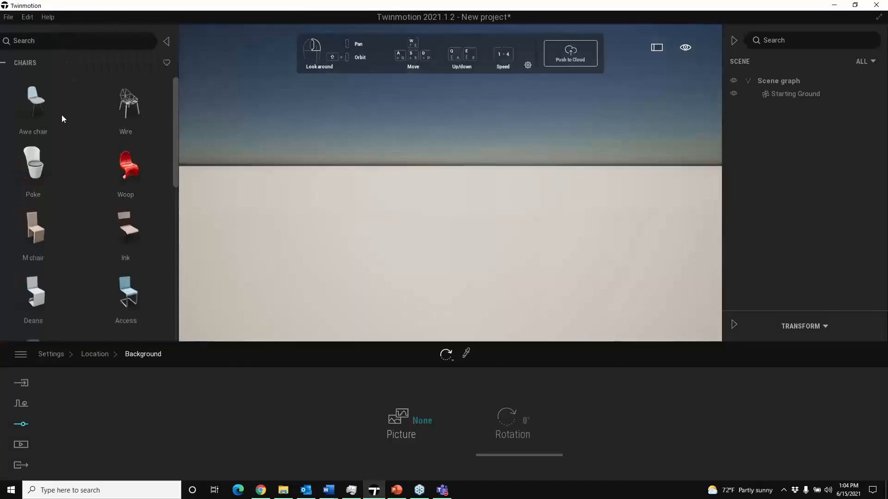
{"action": "left_click", "coordinate": [13, 65]}
{"action": "left_click", "coordinate": [13, 64]}
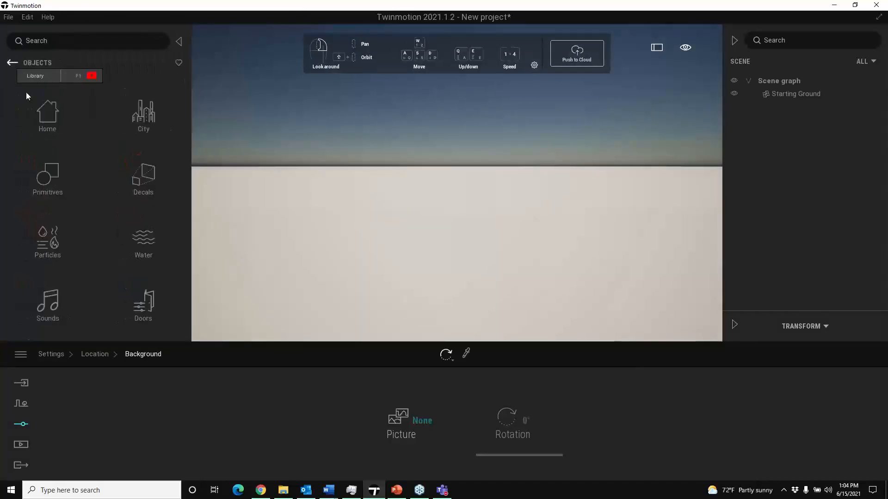
{"action": "left_click", "coordinate": [12, 64]}
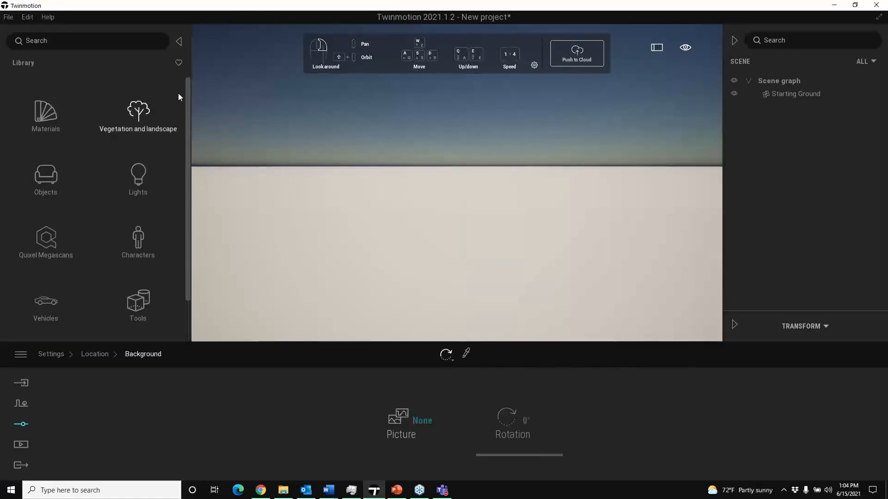
{"action": "scroll", "coordinate": [156, 256], "scroll_direction": "down", "scroll_amount": 2}
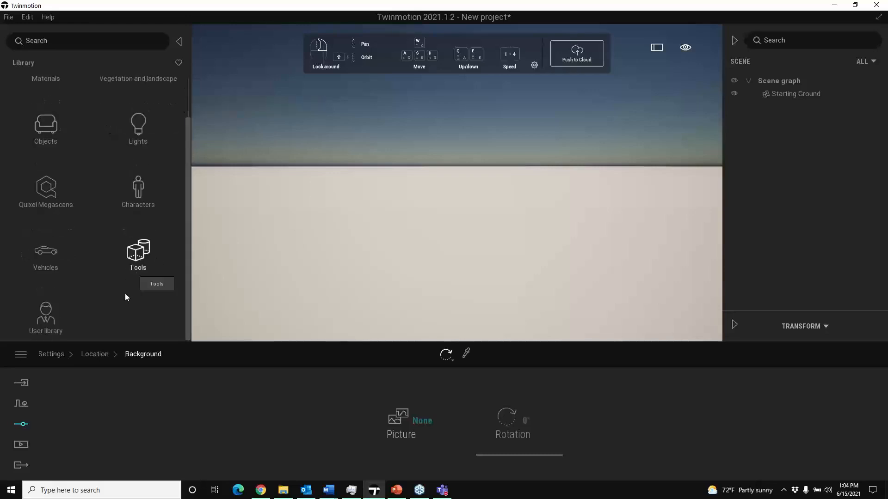
{"action": "left_click", "coordinate": [53, 323]}
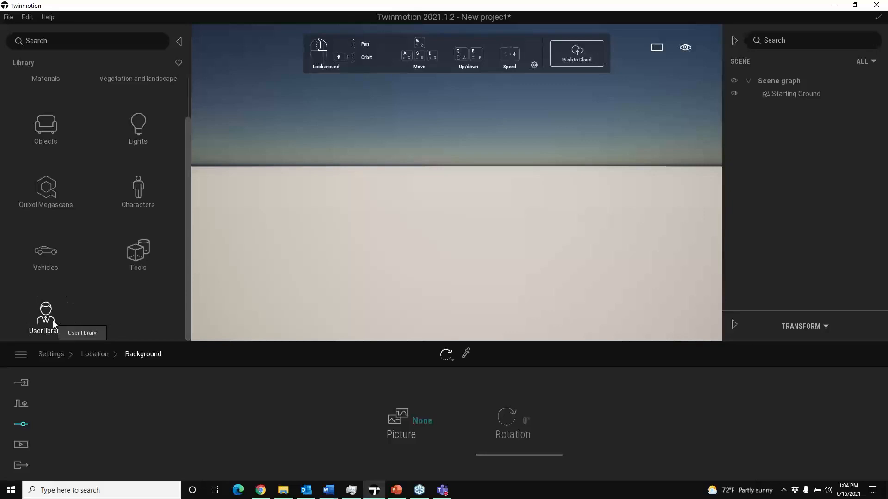
{"action": "left_click", "coordinate": [48, 314]}
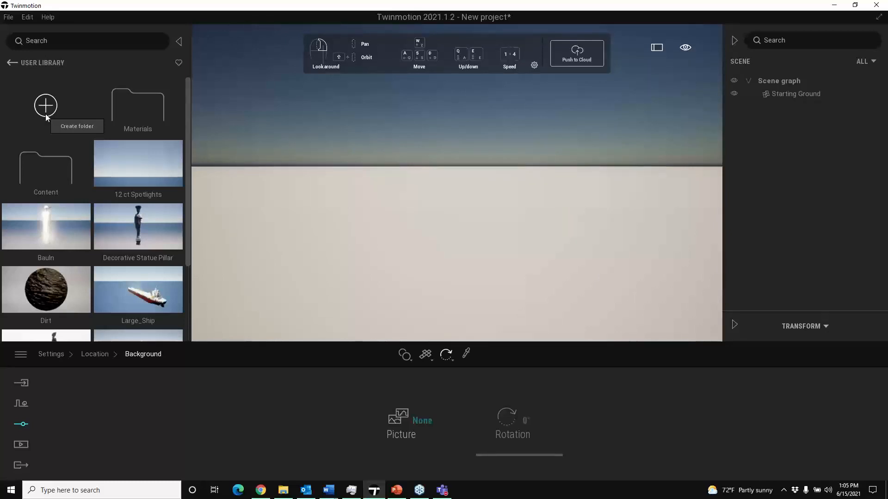
{"action": "left_click", "coordinate": [11, 62]}
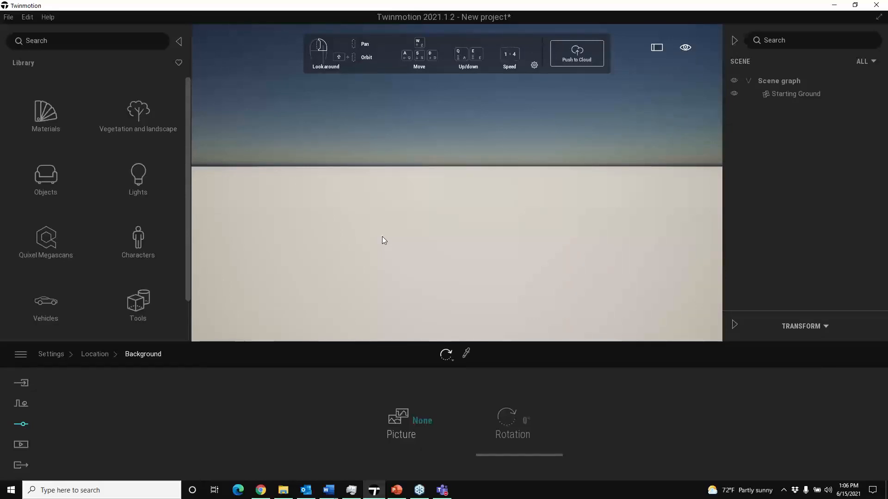
Step: Switch to the Quixel Megascans Parking Meter page in Chrome and review the model format and LODs in its download settings
{"action": "left_click", "coordinate": [267, 493]}
{"action": "left_click", "coordinate": [152, 8]}
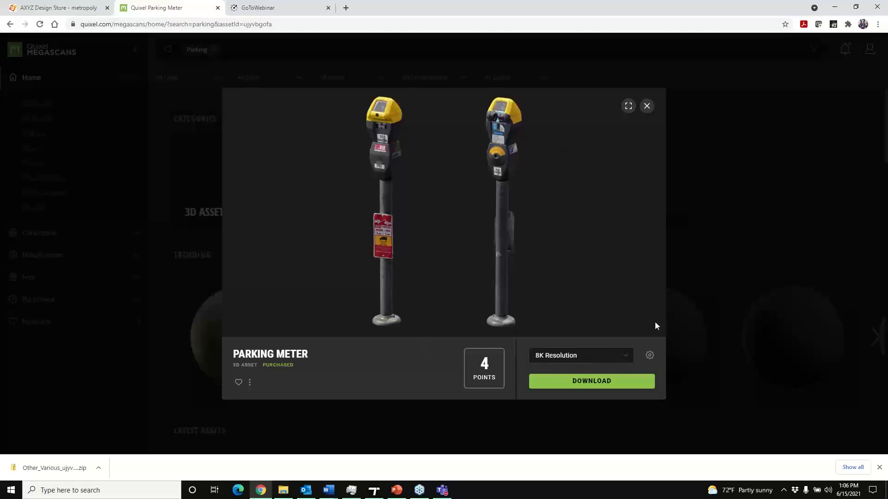
{"action": "left_click", "coordinate": [650, 355]}
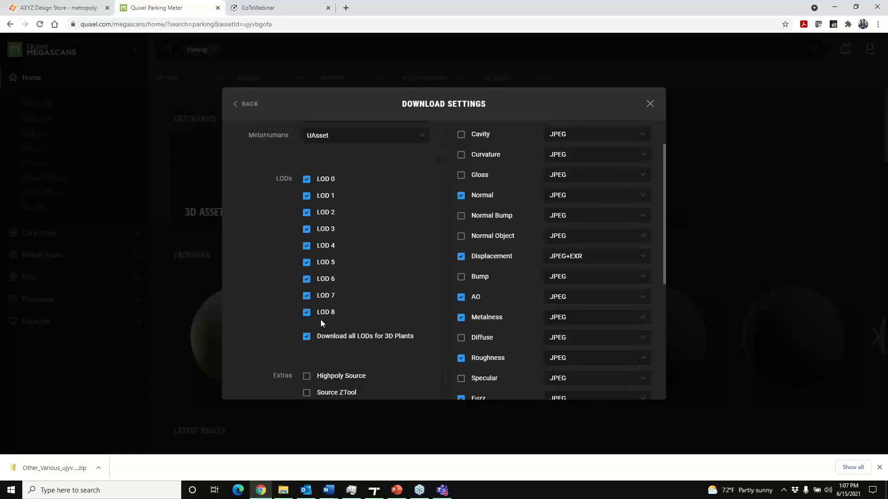
{"action": "left_click_drag", "start_coordinate": [664, 187], "coordinate": [663, 165]}
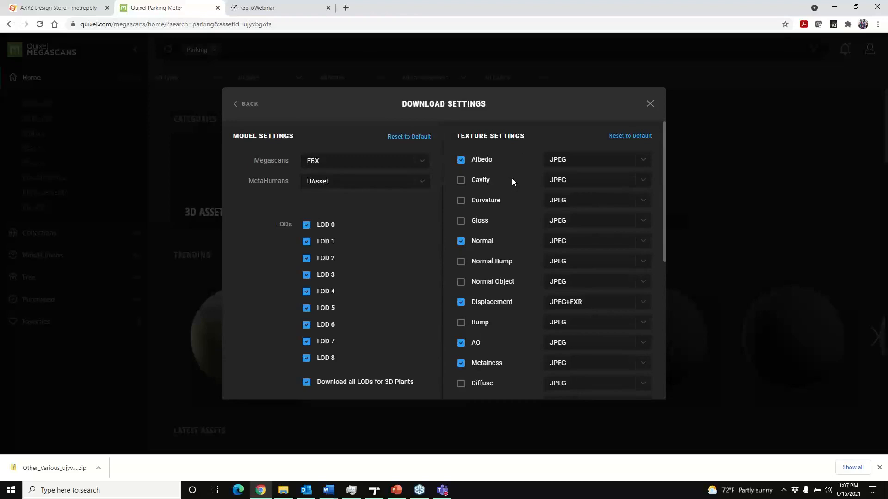
Step: Exclude the Transmission, Brush and Fuzz texture maps from the Megascans download settings
{"action": "scroll", "coordinate": [511, 176], "scroll_direction": "down", "scroll_amount": 3}
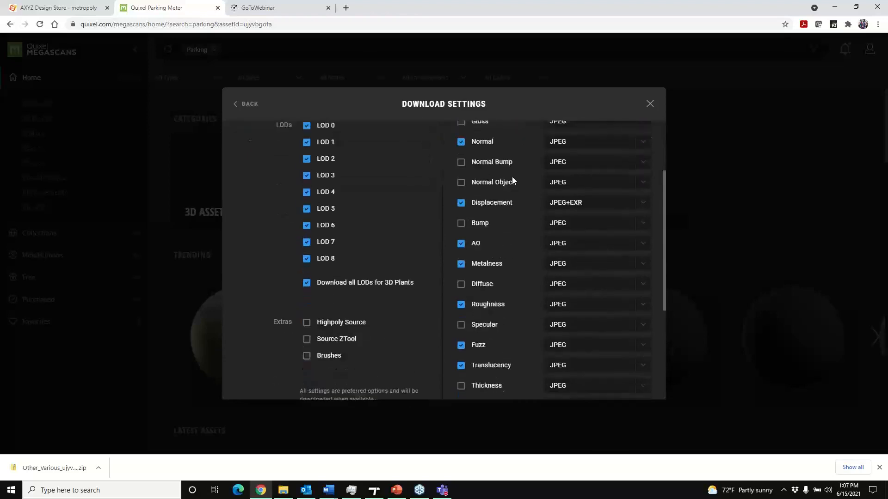
{"action": "scroll", "coordinate": [530, 215], "scroll_direction": "down", "scroll_amount": 2}
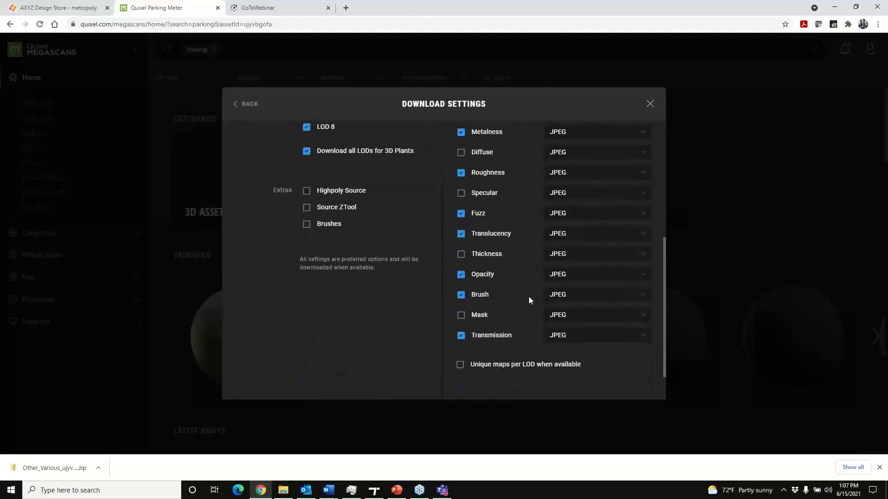
{"action": "left_click", "coordinate": [463, 336]}
{"action": "left_click", "coordinate": [462, 295]}
{"action": "scroll", "coordinate": [484, 335], "scroll_direction": "up", "scroll_amount": 2}
{"action": "left_click", "coordinate": [463, 307]}
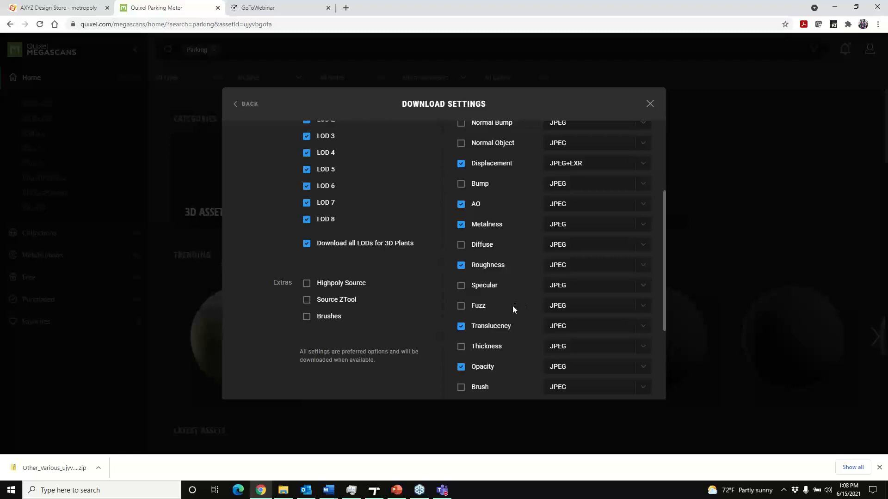
Step: Review the remaining texture maps selected for download, close the download settings and return to Twinmotion
{"action": "scroll", "coordinate": [512, 306], "scroll_direction": "up", "scroll_amount": 5}
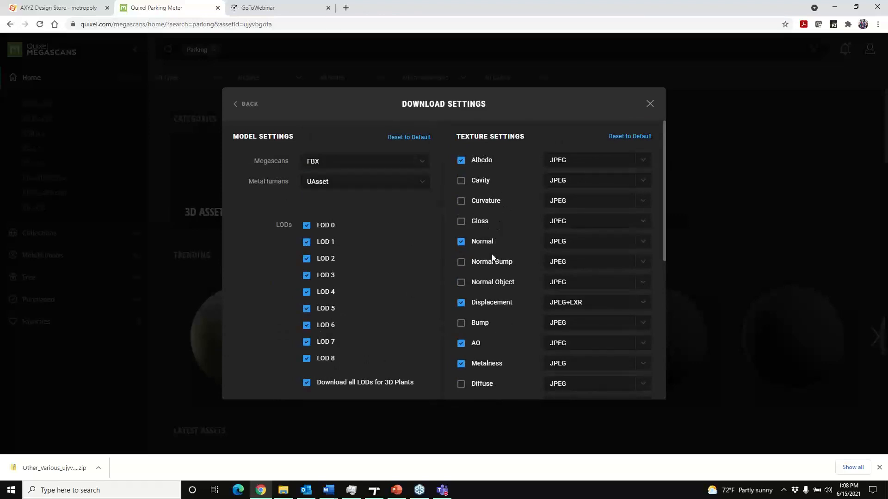
{"action": "scroll", "coordinate": [497, 242], "scroll_direction": "down", "scroll_amount": 2}
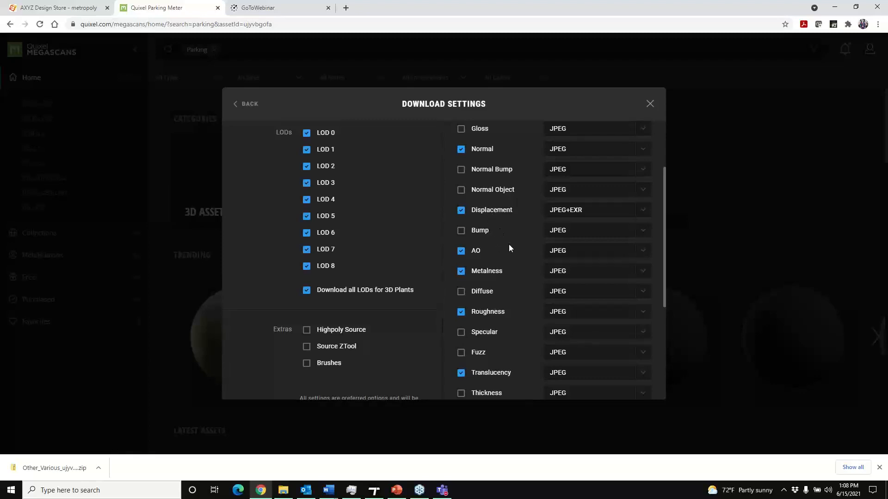
{"action": "scroll", "coordinate": [509, 249], "scroll_direction": "down", "scroll_amount": 2}
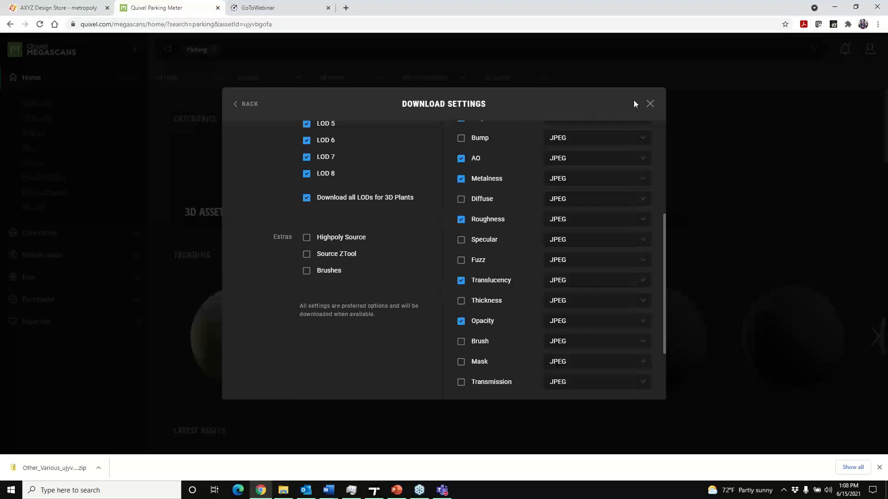
{"action": "scroll", "coordinate": [534, 181], "scroll_direction": "up", "scroll_amount": 4}
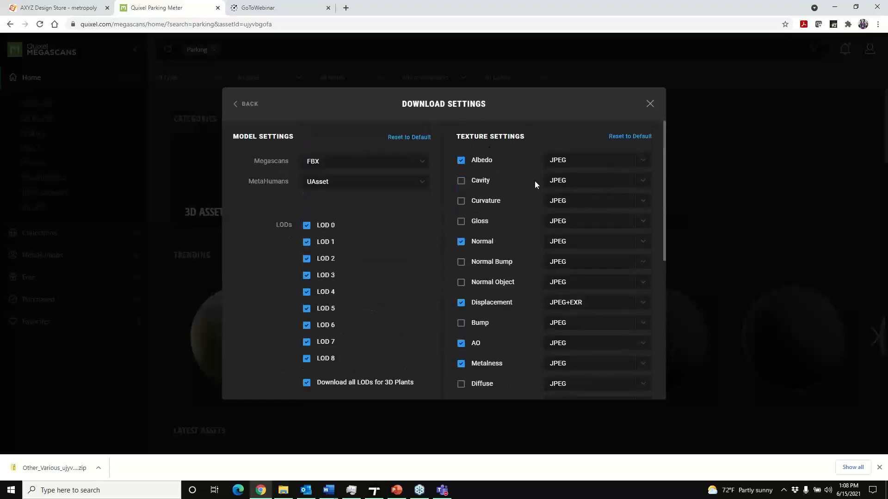
{"action": "left_click", "coordinate": [649, 103]}
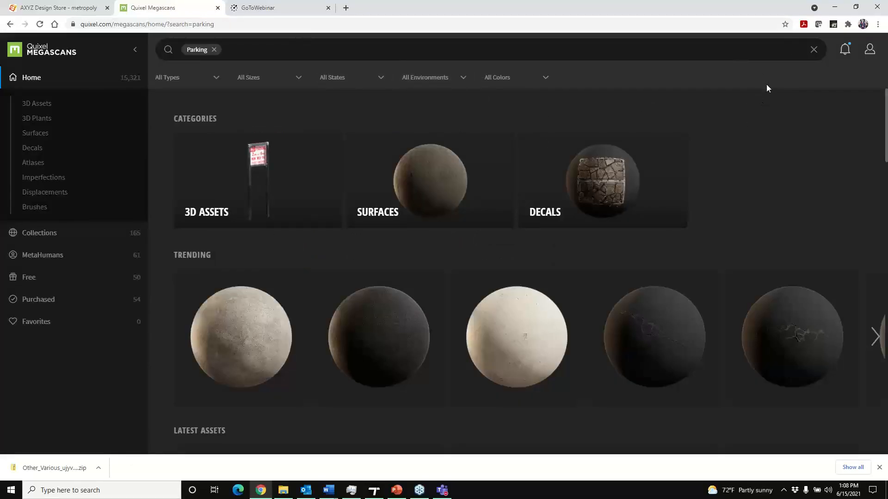
{"action": "left_click", "coordinate": [834, 7]}
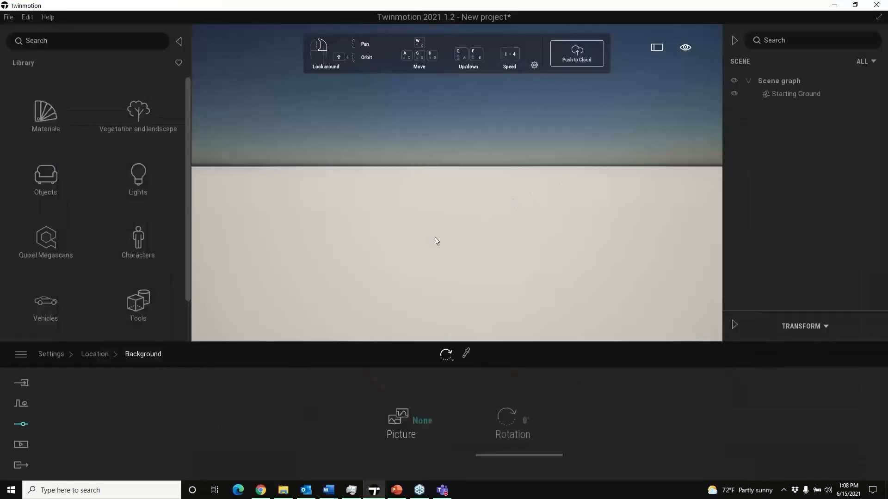
Step: Start a geometry import and choose ujyvbgofa_LOD0.fbx from the Custom Library Pres folder in _Twinmotion
{"action": "left_click", "coordinate": [25, 385]}
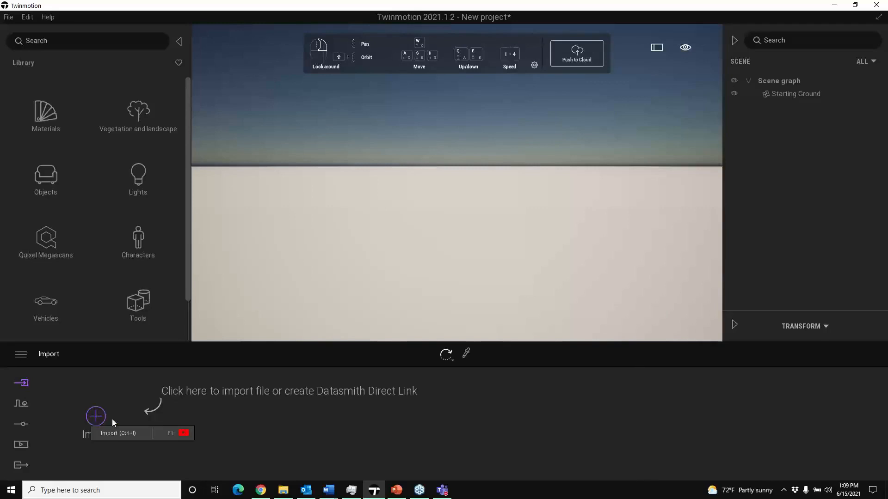
{"action": "left_click", "coordinate": [101, 417]}
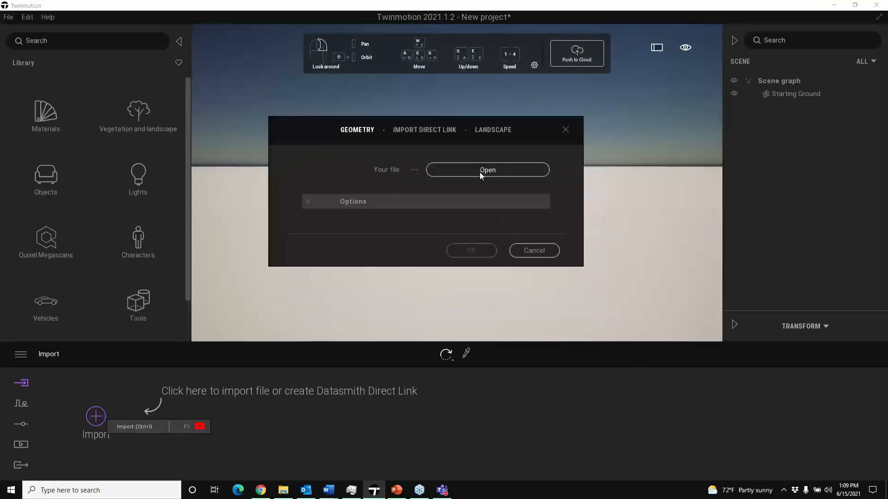
{"action": "left_click", "coordinate": [479, 170]}
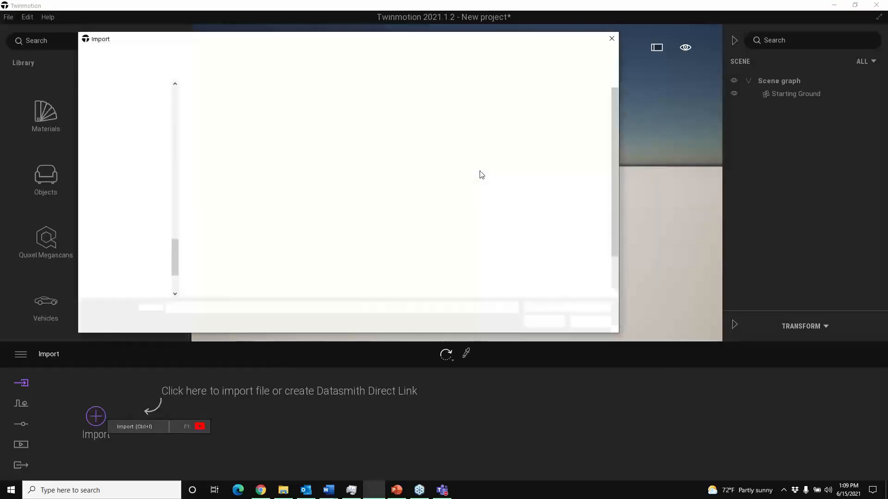
{"action": "scroll", "coordinate": [152, 208], "scroll_direction": "up", "scroll_amount": 20}
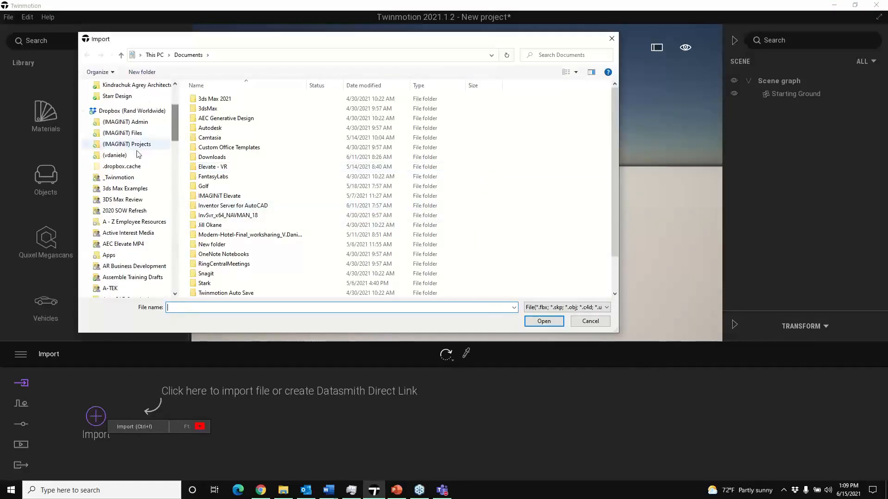
{"action": "left_click", "coordinate": [118, 177]}
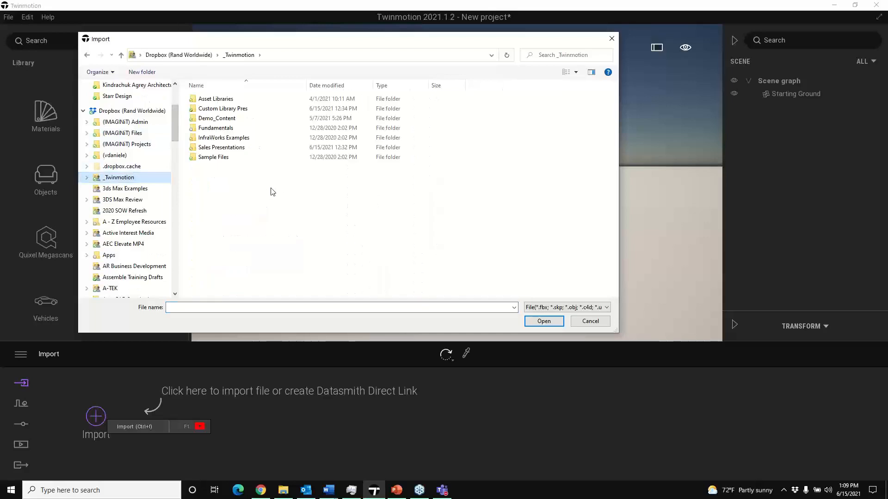
{"action": "double_click", "coordinate": [222, 109]}
{"action": "left_click", "coordinate": [234, 100]}
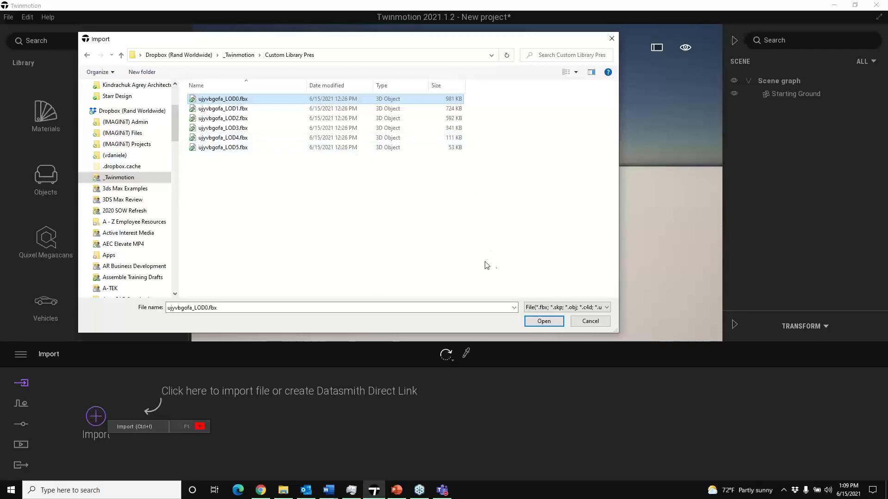
{"action": "left_click", "coordinate": [544, 321]}
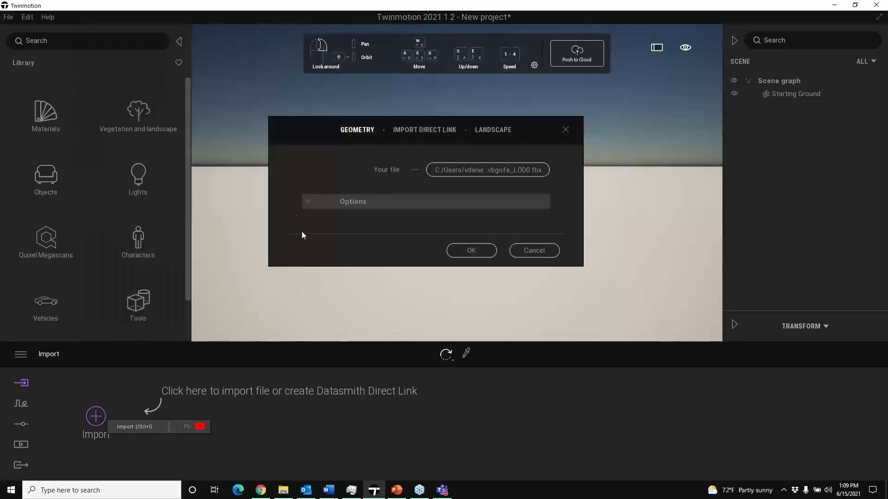
Step: Set the Collapse option to Keep hierarchy and import the FBX file
{"action": "left_click", "coordinate": [308, 202]}
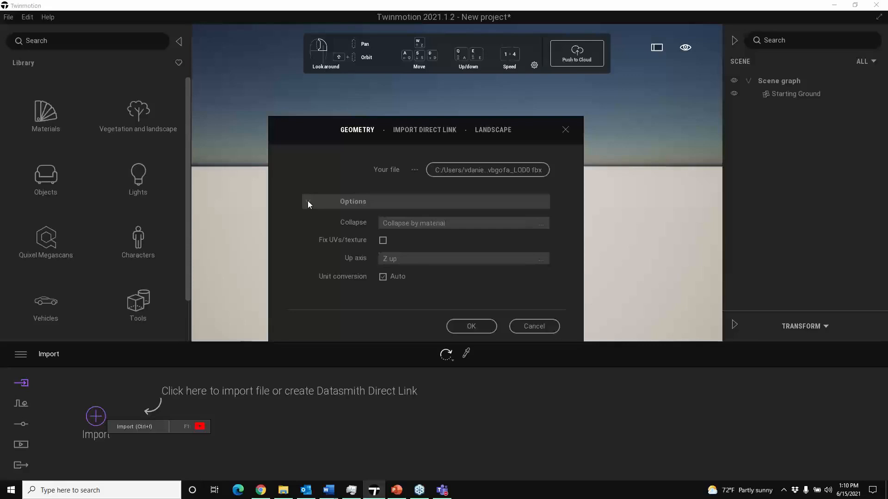
{"action": "left_click", "coordinate": [542, 224]}
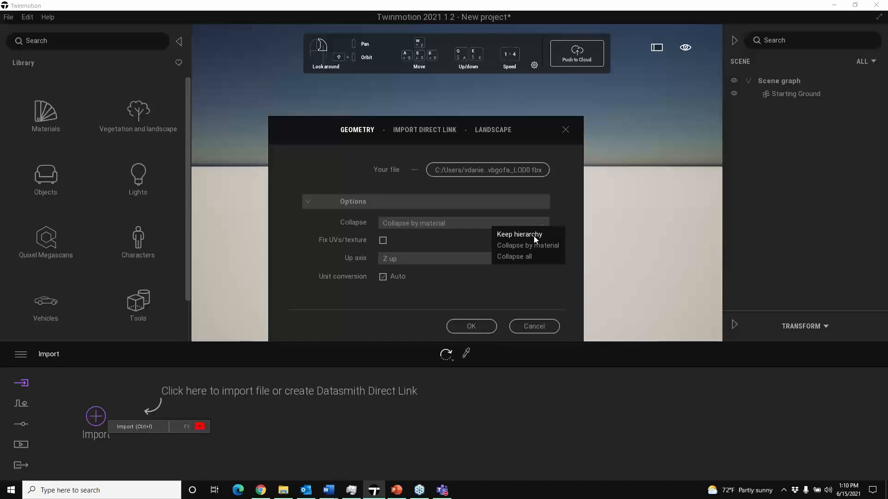
{"action": "left_click", "coordinate": [535, 238]}
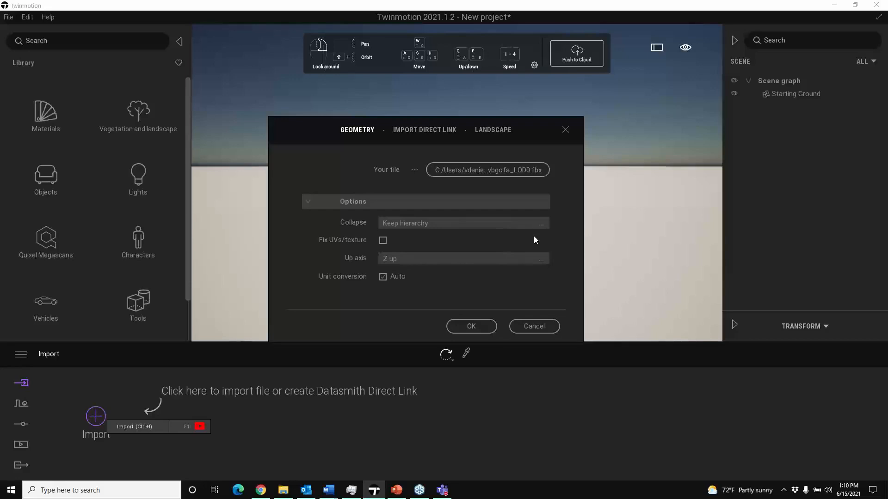
{"action": "left_click", "coordinate": [472, 325]}
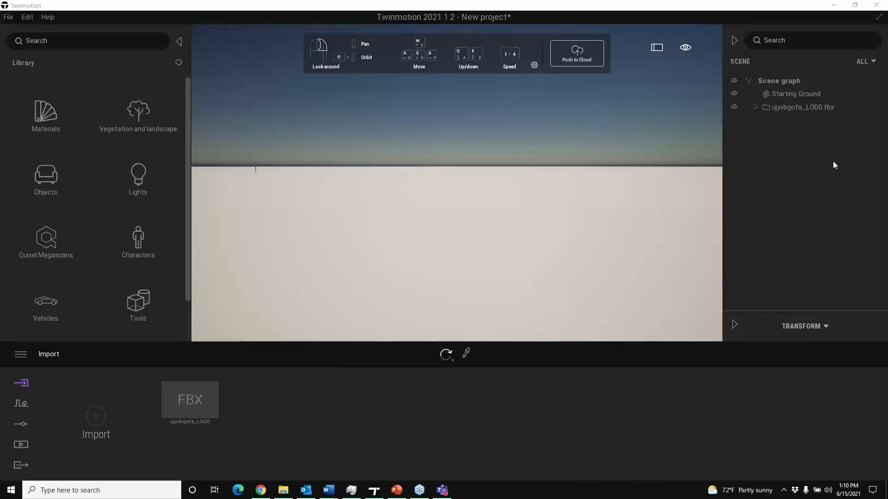
Step: Rename the imported FBX container in the scene graph as Parking Meter and select it
{"action": "left_click", "coordinate": [800, 109]}
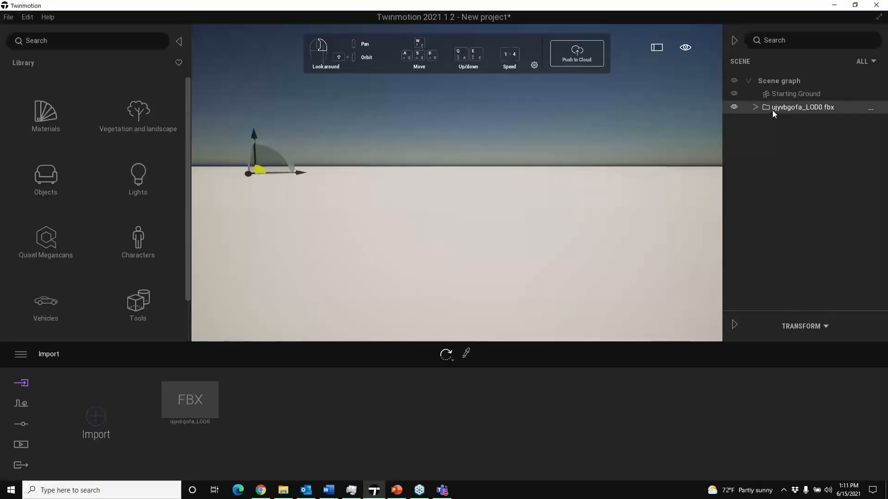
{"action": "right_click", "coordinate": [798, 107]}
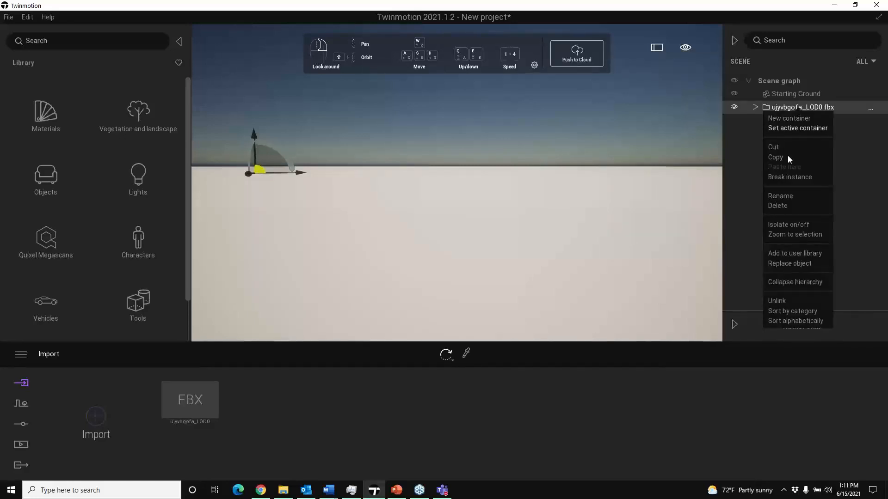
{"action": "left_click", "coordinate": [785, 196]}
{"action": "type", "text": "Parking Meter"}
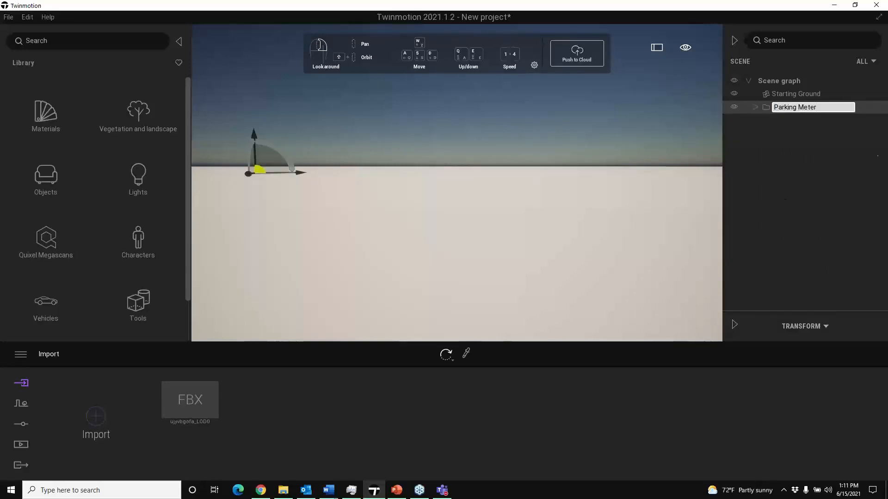
{"action": "left_click", "coordinate": [828, 134]}
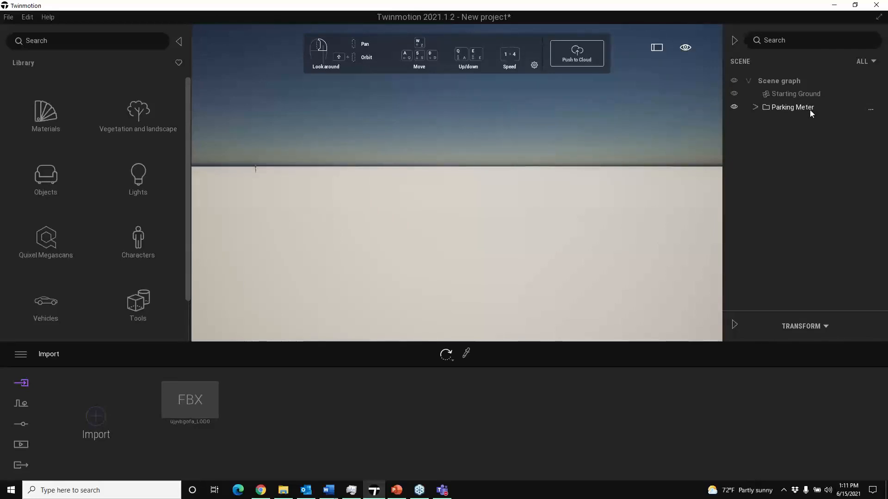
{"action": "left_click", "coordinate": [809, 109]}
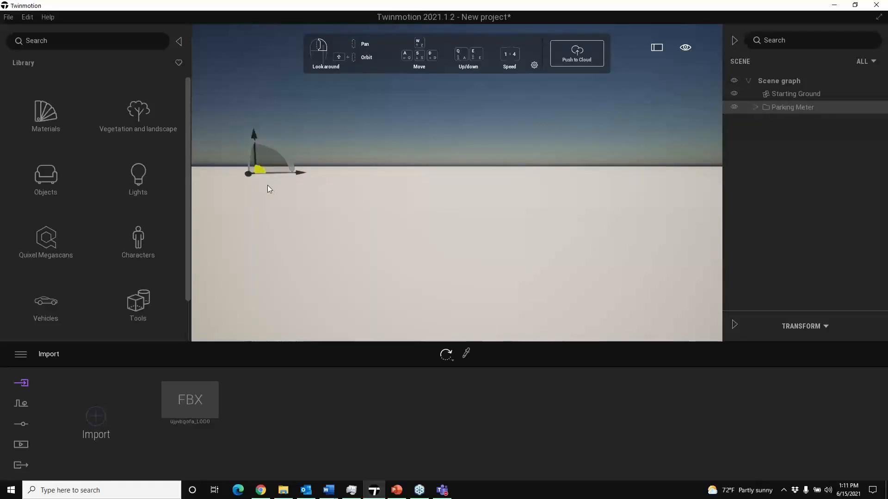
Step: Bring the imported parking meter into view and pick its material in the viewport for editing
{"action": "double_click", "coordinate": [800, 107]}
{"action": "right_click_drag", "start_coordinate": [660, 196], "coordinate": [654, 156]}
{"action": "scroll", "coordinate": [457, 208], "scroll_direction": "down", "scroll_amount": 3}
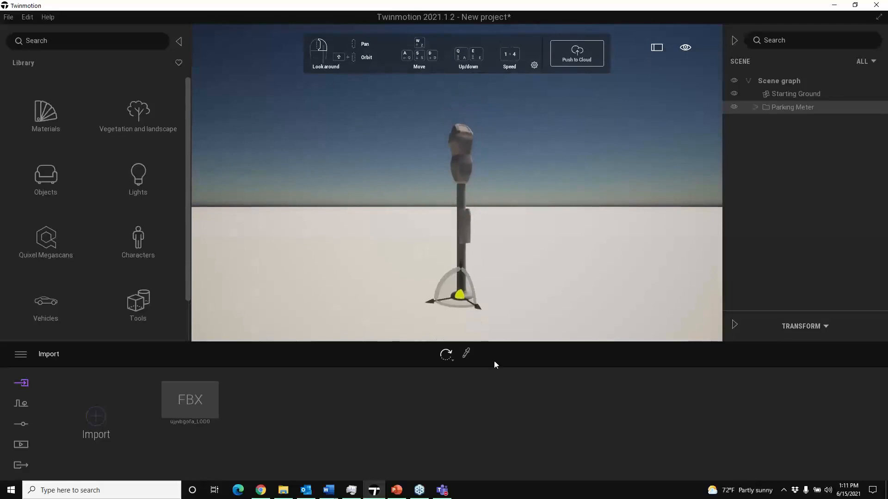
{"action": "left_click_drag", "start_coordinate": [467, 167], "coordinate": [470, 185]}
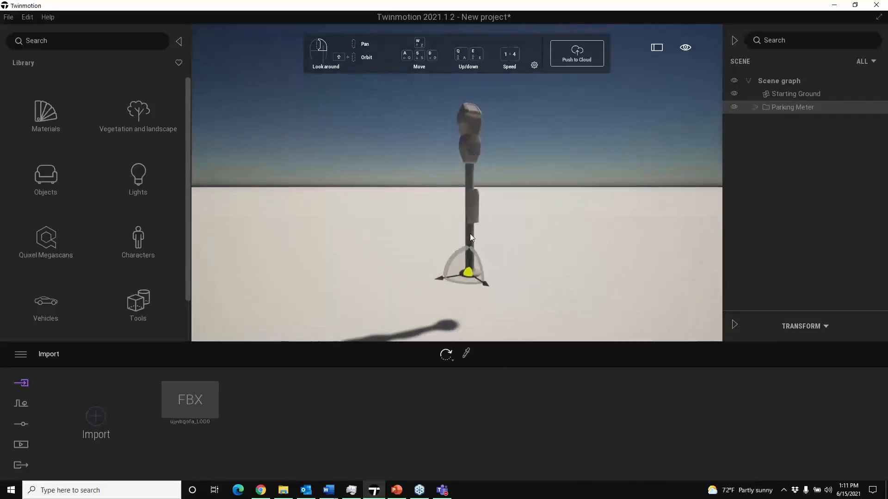
{"action": "left_click", "coordinate": [466, 353]}
{"action": "left_click", "coordinate": [479, 271]}
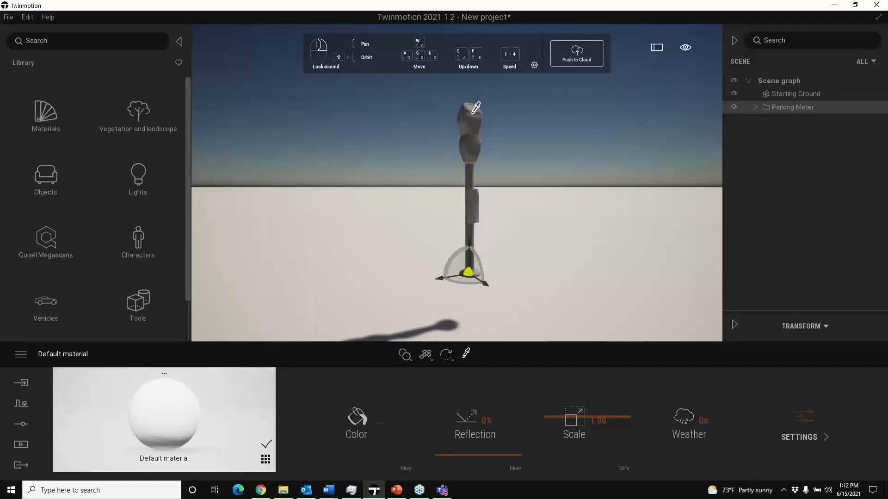
Step: Load ujyvbgofa_8K_Albedo.jpg from the Custom Library Pres folder in _Twinmotion as the material's color texture
{"action": "left_click", "coordinate": [410, 468]}
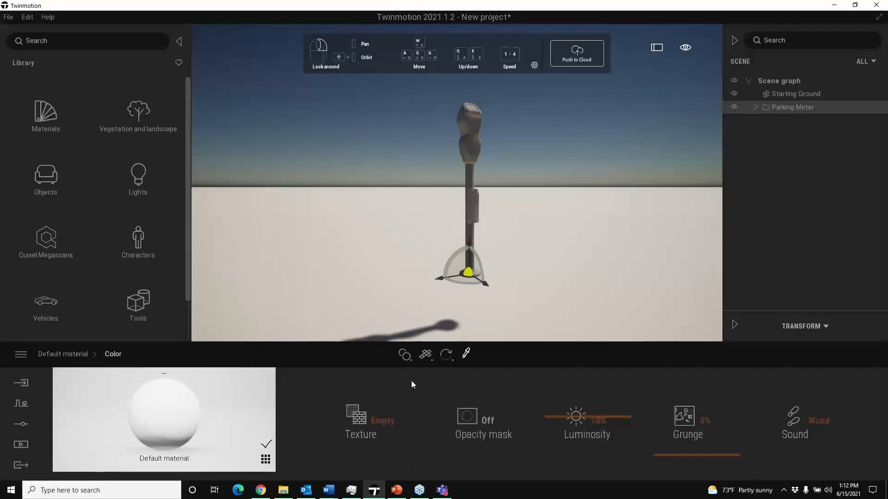
{"action": "right_click", "coordinate": [395, 423]}
{"action": "left_click", "coordinate": [367, 350]}
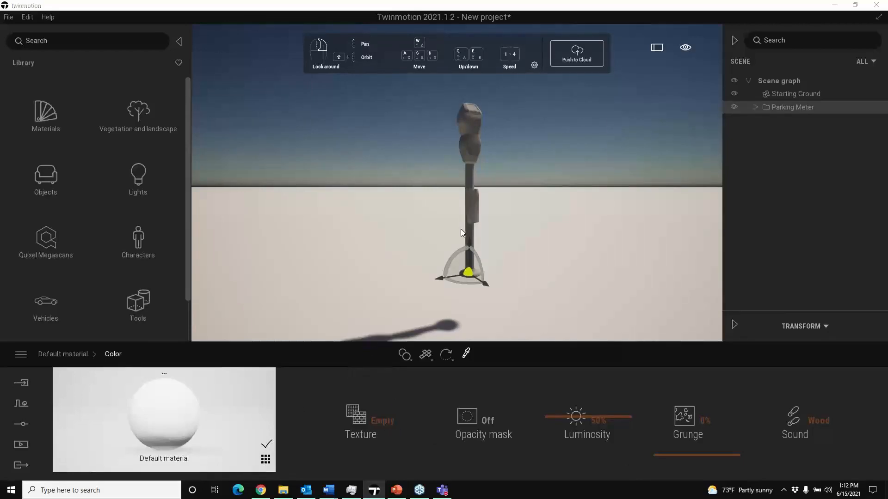
{"action": "left_click_drag", "start_coordinate": [176, 253], "coordinate": [163, 132]}
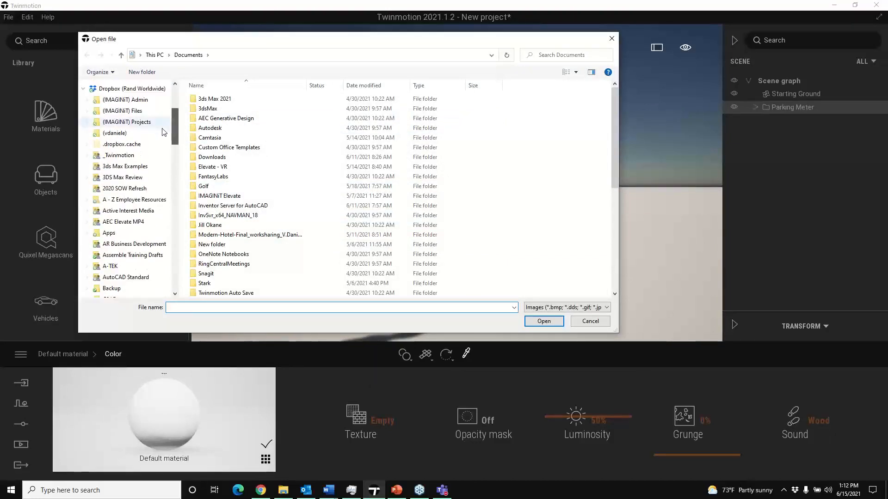
{"action": "left_click", "coordinate": [118, 155]}
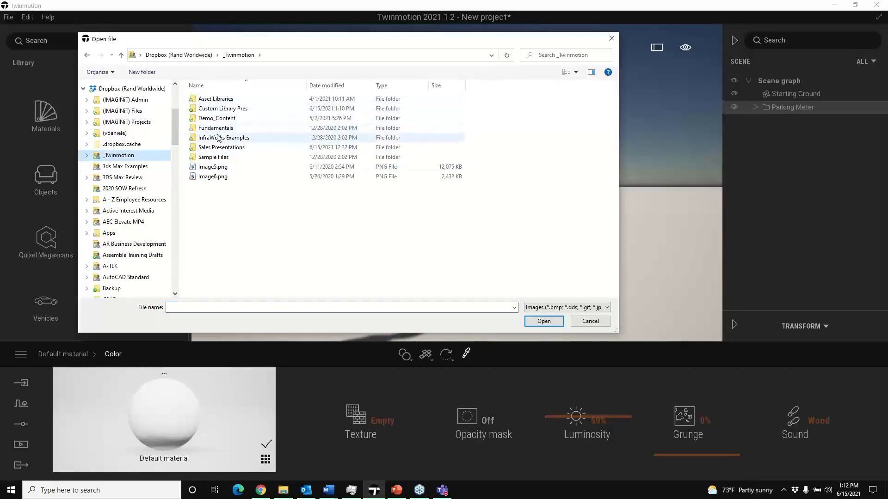
{"action": "double_click", "coordinate": [221, 109]}
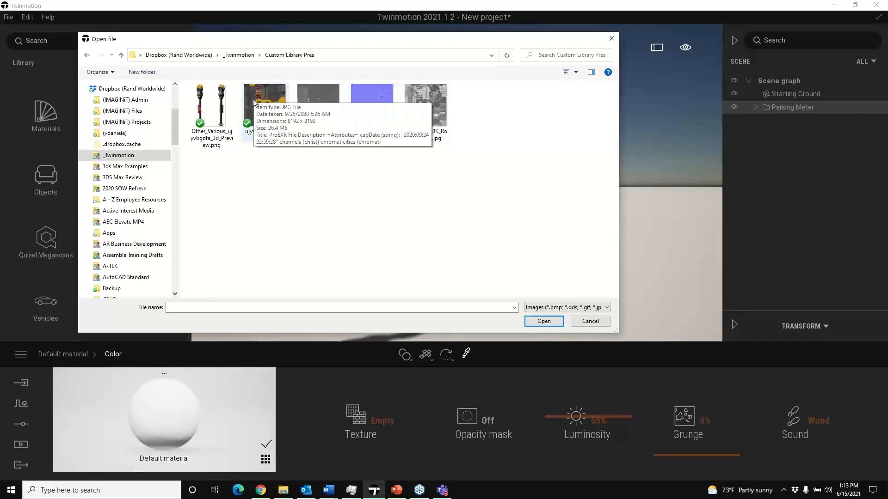
{"action": "left_click", "coordinate": [263, 112]}
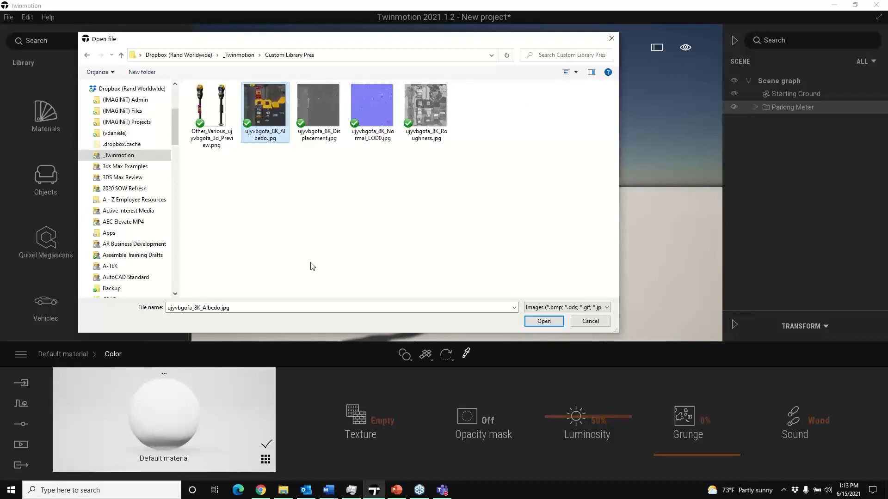
{"action": "left_click", "coordinate": [544, 321]}
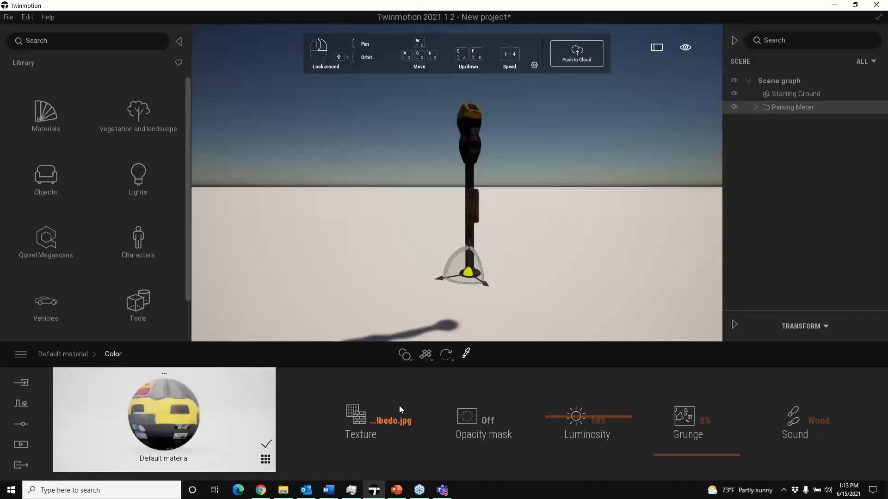
Step: Raise the luminosity of the parking meter material's color to about 90%
{"action": "right_click_drag", "start_coordinate": [458, 241], "coordinate": [476, 211]}
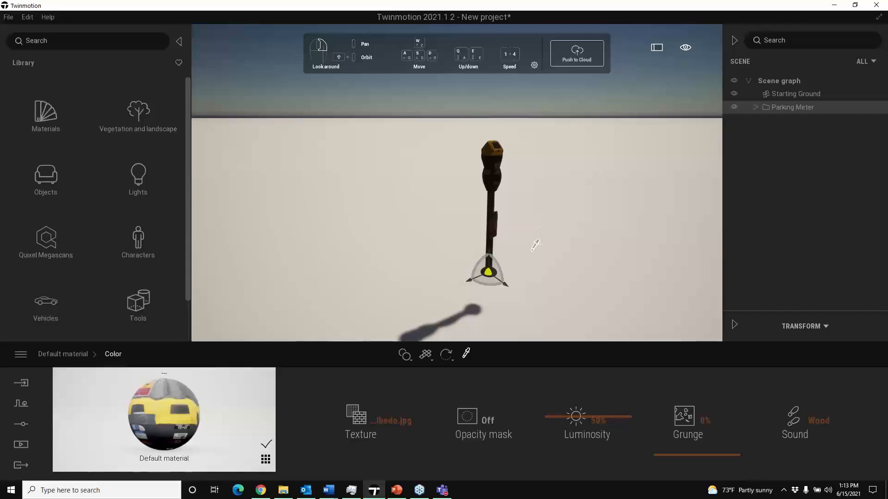
{"action": "key", "text": "a"}
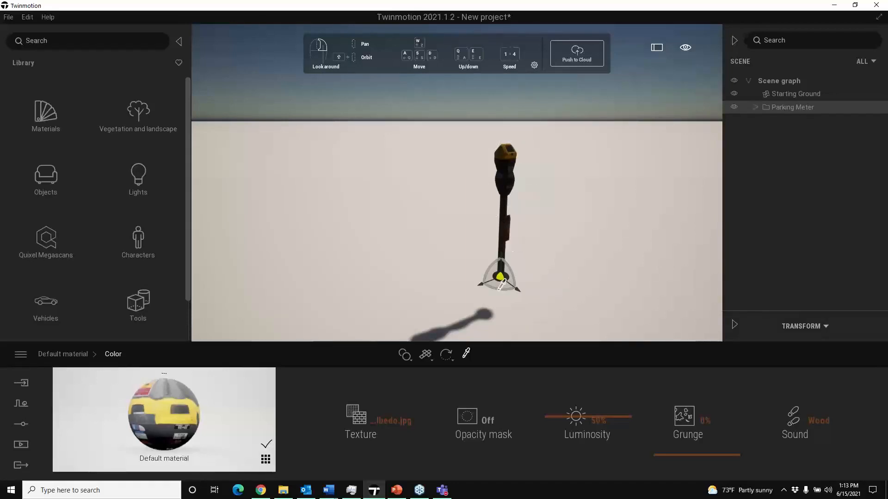
{"action": "left_click_drag", "start_coordinate": [551, 417], "coordinate": [551, 386]}
{"action": "right_click_drag", "start_coordinate": [511, 244], "coordinate": [536, 264]}
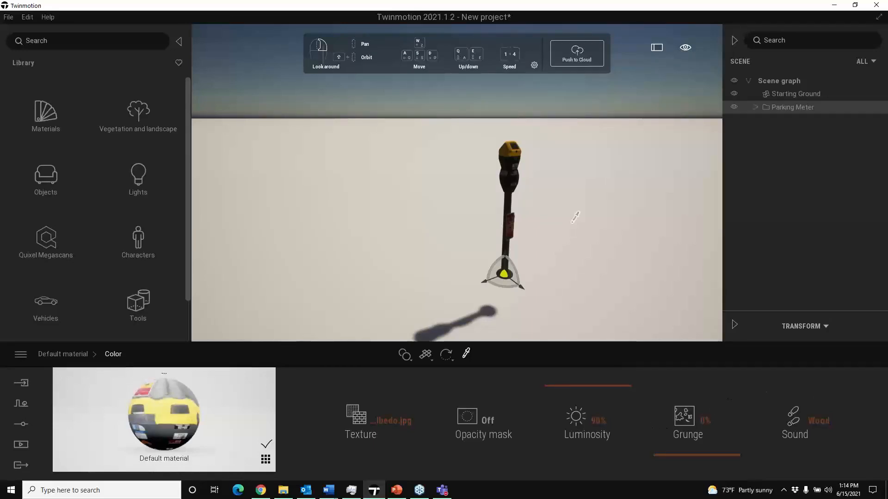
Step: Replace the material's bump normal map with ujyvbgofa_8K_Normal_LOD0.jpg from the Custom Library Pres folder
{"action": "left_click", "coordinate": [65, 354]}
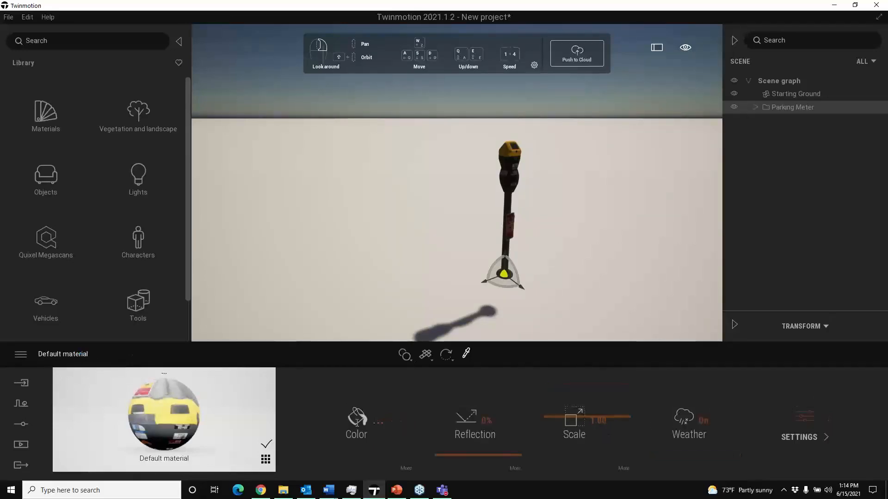
{"action": "left_click", "coordinate": [803, 417]}
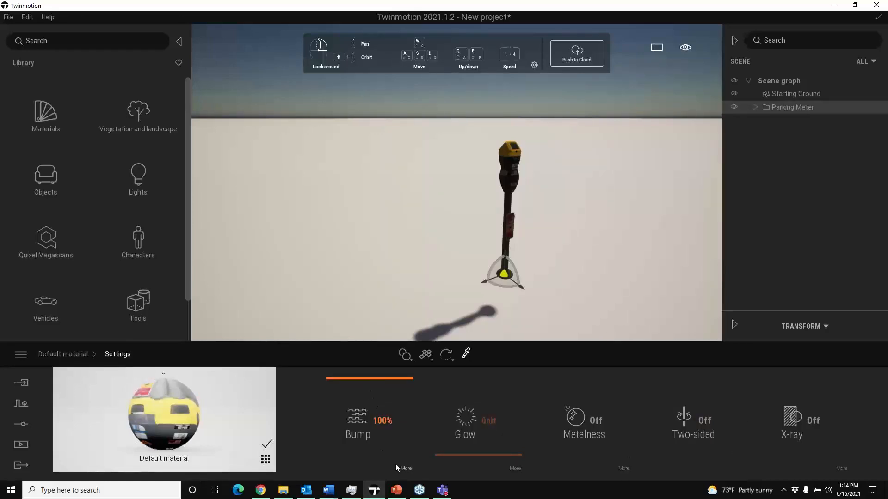
{"action": "right_click_drag", "start_coordinate": [476, 296], "coordinate": [503, 271]}
{"action": "key", "text": "w"}
{"action": "key", "text": "w"}
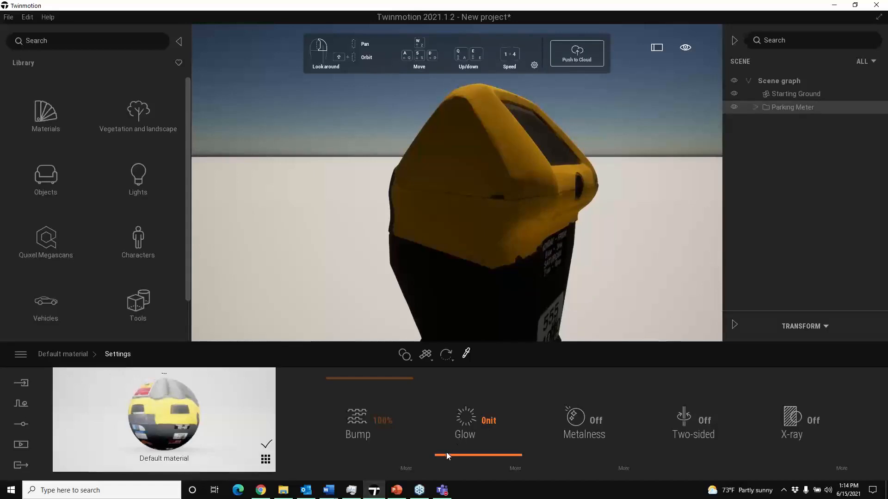
{"action": "left_click", "coordinate": [406, 470]}
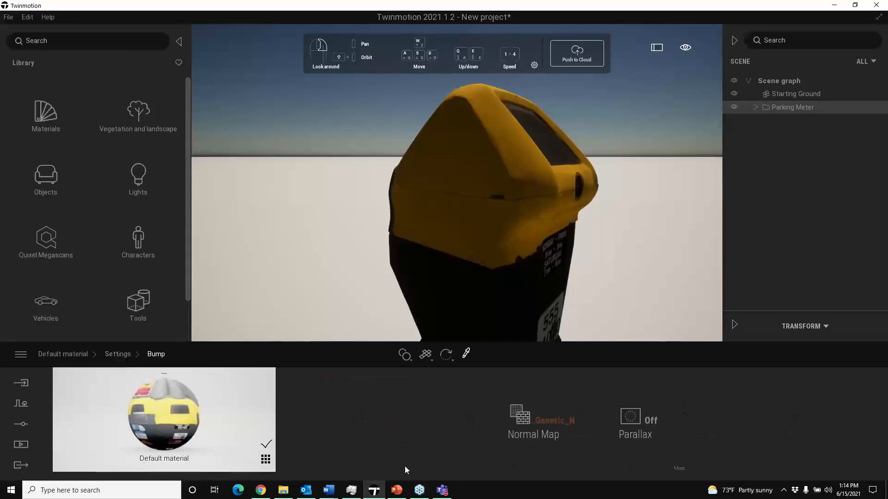
{"action": "left_click", "coordinate": [544, 421]}
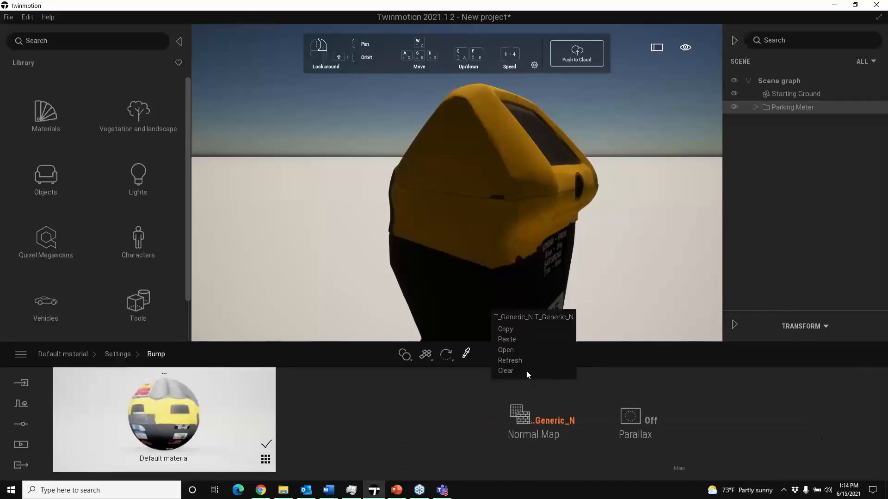
{"action": "left_click", "coordinate": [508, 351]}
{"action": "left_click", "coordinate": [373, 109]}
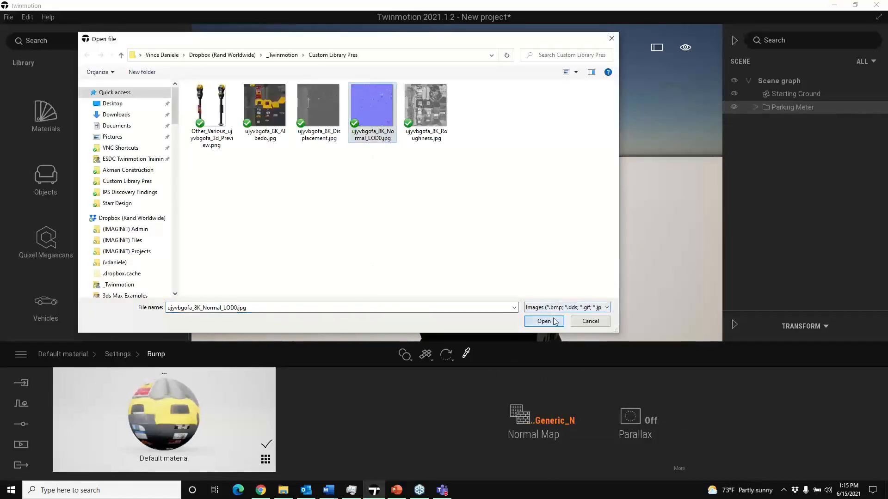
{"action": "left_click", "coordinate": [553, 319]}
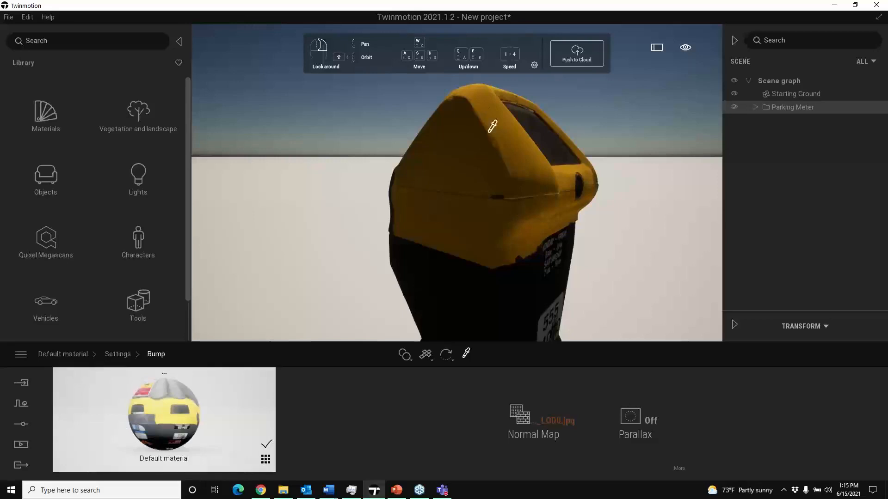
Step: Examine the textured parking meter's surface detail from several angles and distances
{"action": "right_click_drag", "start_coordinate": [532, 209], "coordinate": [524, 208]}
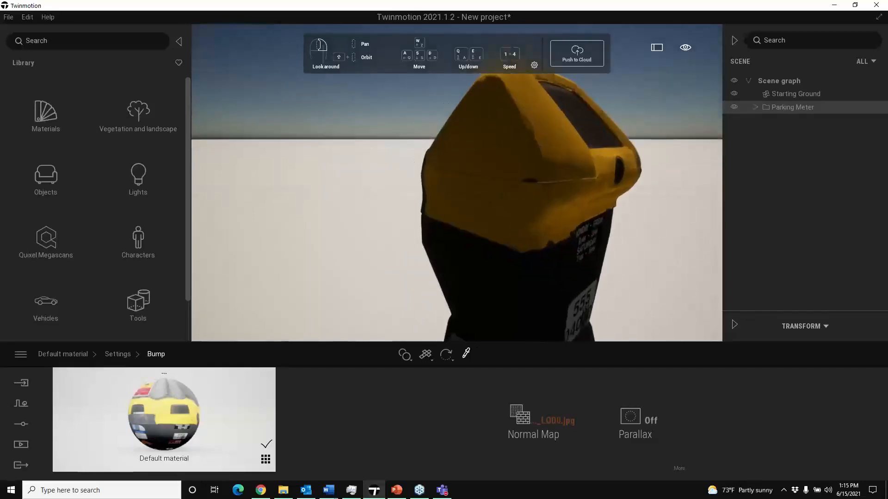
{"action": "scroll", "coordinate": [524, 208], "scroll_direction": "down", "scroll_amount": 3}
{"action": "right_click_drag", "start_coordinate": [524, 208], "coordinate": [597, 214]}
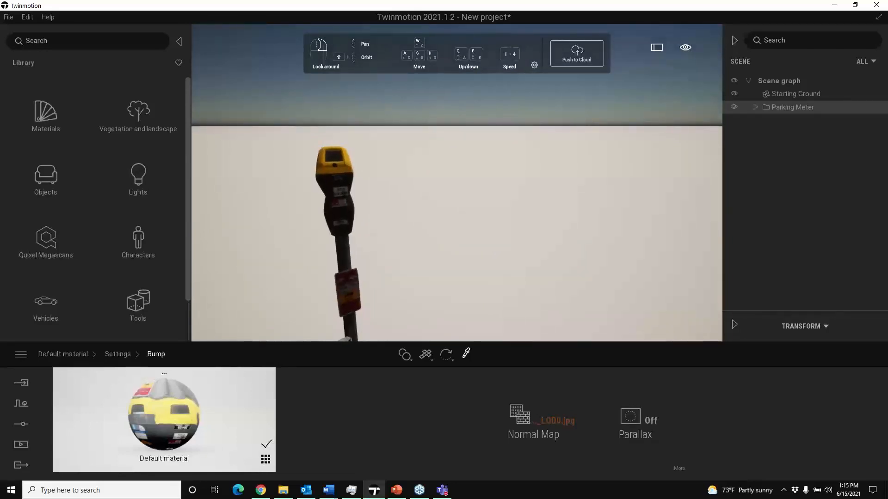
{"action": "mouse_move", "coordinate": [344, 174]}
{"action": "right_mouse_down"}
{"action": "mouse_move", "coordinate": [358, 177]}
{"action": "mouse_move", "coordinate": [341, 177]}
{"action": "right_mouse_up"}
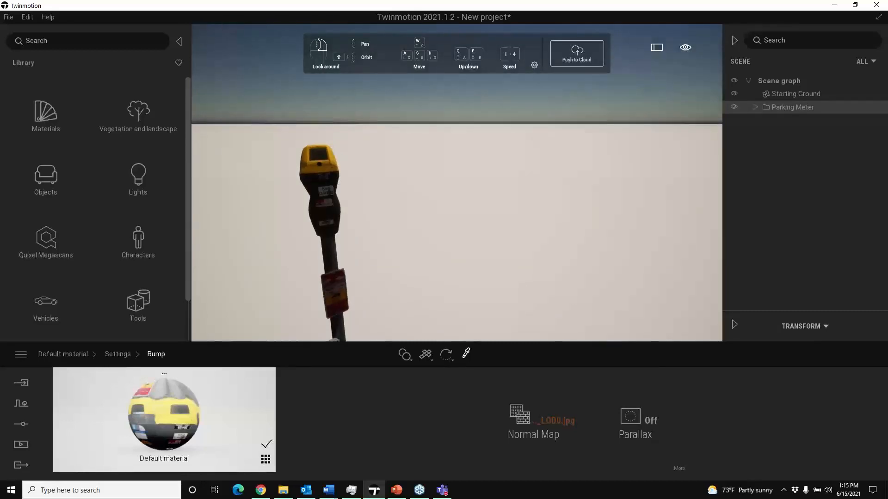
{"action": "mouse_move", "coordinate": [340, 177]}
{"action": "right_mouse_down"}
{"action": "mouse_move", "coordinate": [165, 180]}
{"action": "mouse_move", "coordinate": [176, 169]}
{"action": "mouse_move", "coordinate": [340, 178]}
{"action": "right_mouse_up"}
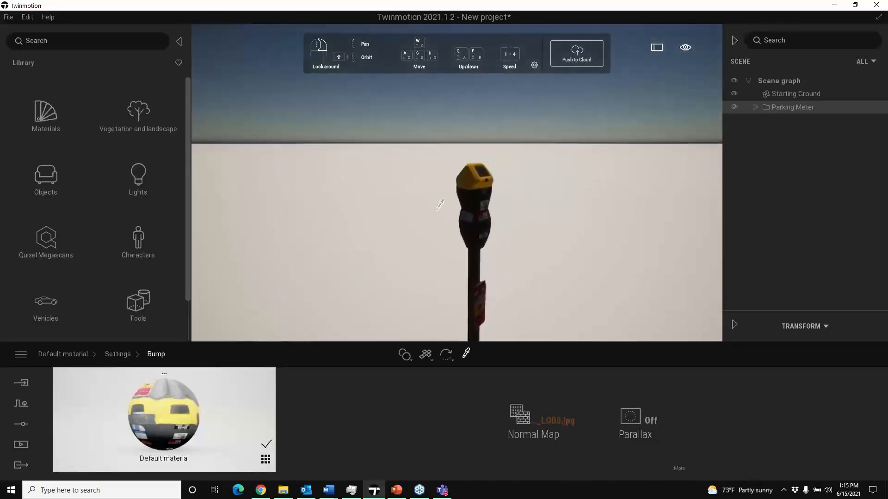
{"action": "right_click_drag", "start_coordinate": [441, 206], "coordinate": [457, 190]}
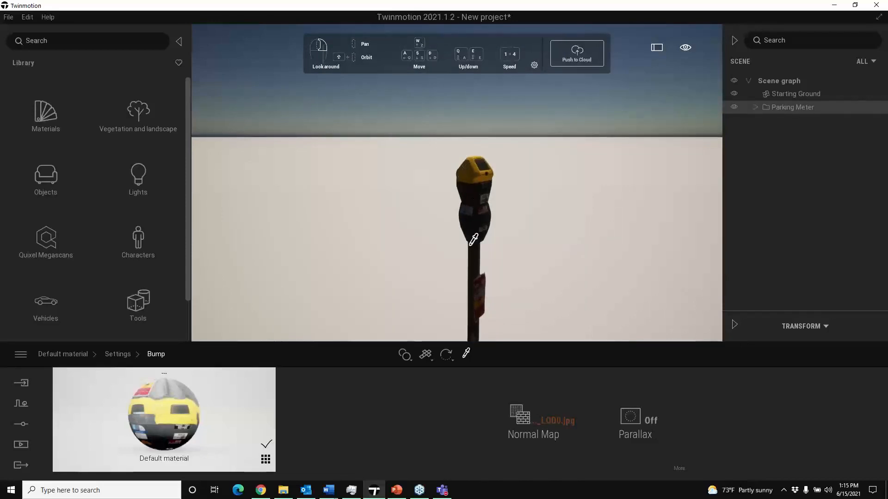
{"action": "left_click", "coordinate": [490, 292]}
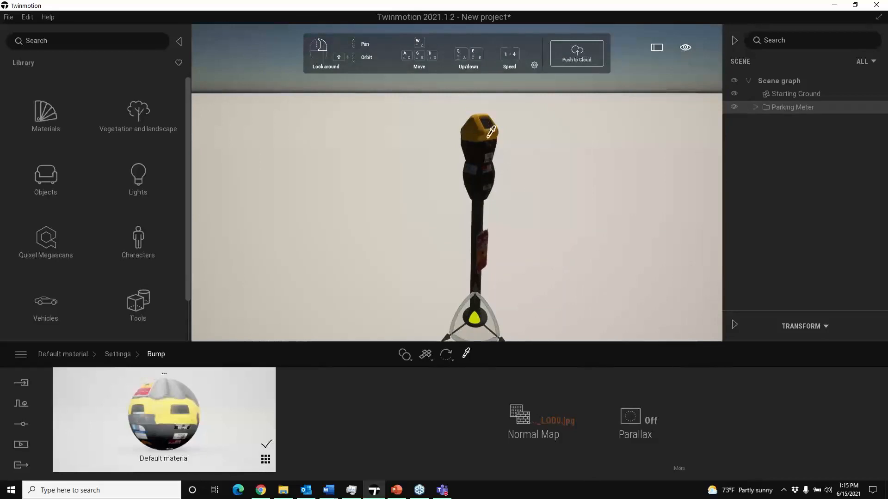
{"action": "left_click_drag", "start_coordinate": [488, 138], "coordinate": [492, 136]}
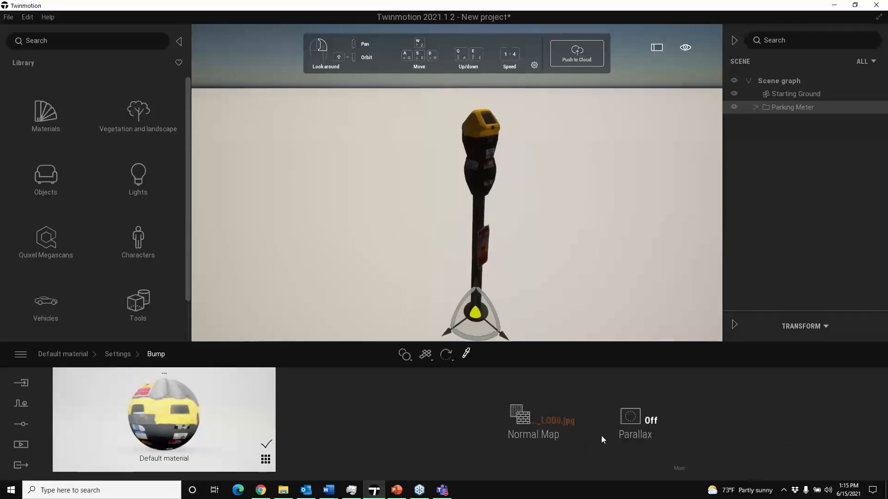
Step: Rename the mesh object inside the Parking Meter container as Parking Meter
{"action": "left_click", "coordinate": [755, 106]}
{"action": "left_click", "coordinate": [813, 120]}
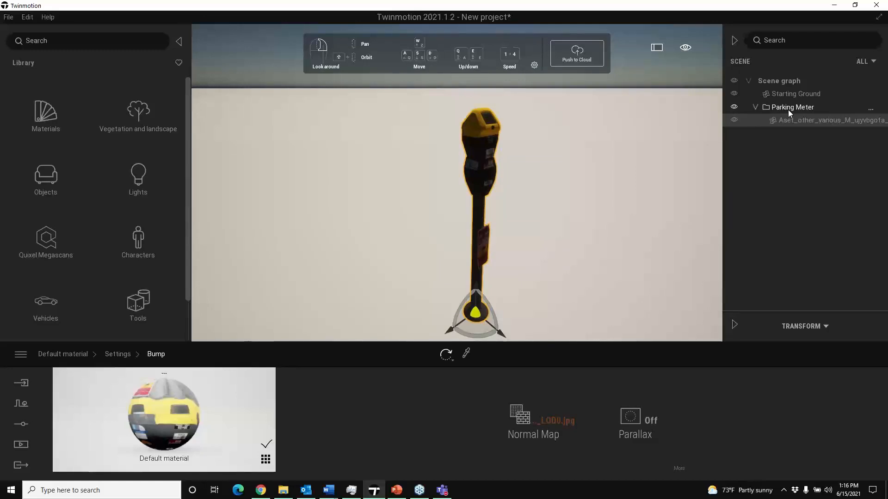
{"action": "right_click", "coordinate": [789, 148]}
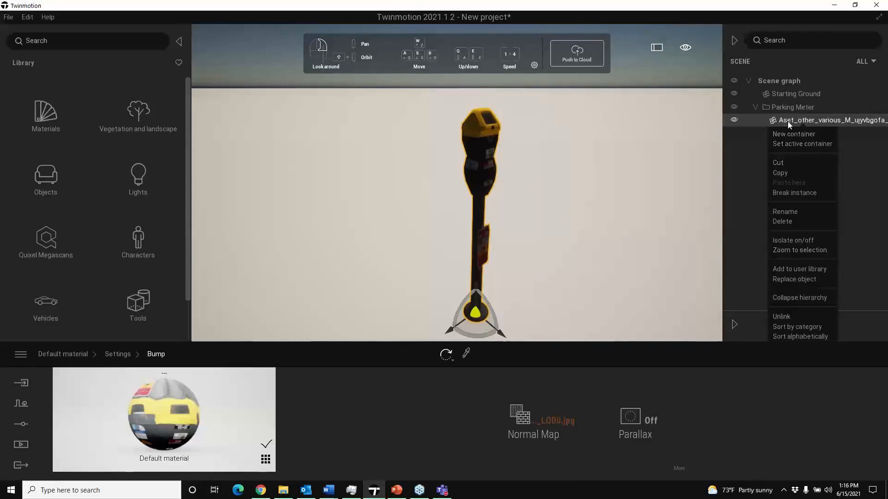
{"action": "left_click", "coordinate": [789, 212]}
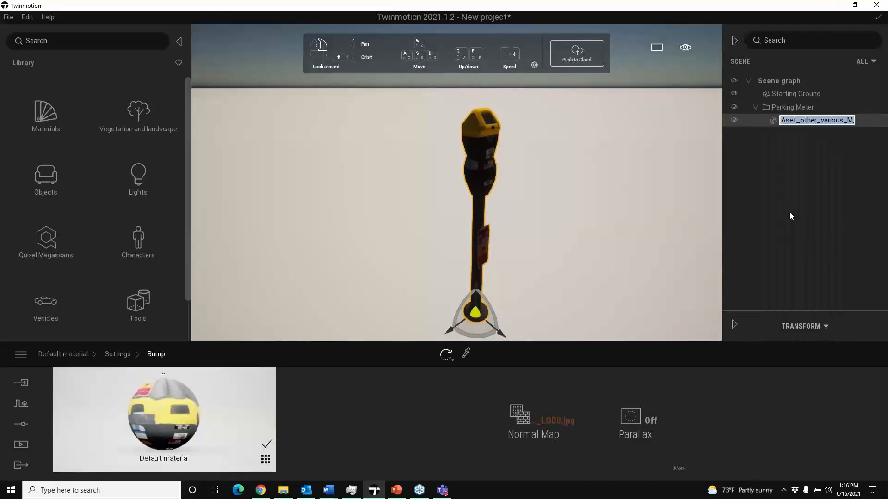
{"action": "type", "text": "Parking Meter"}
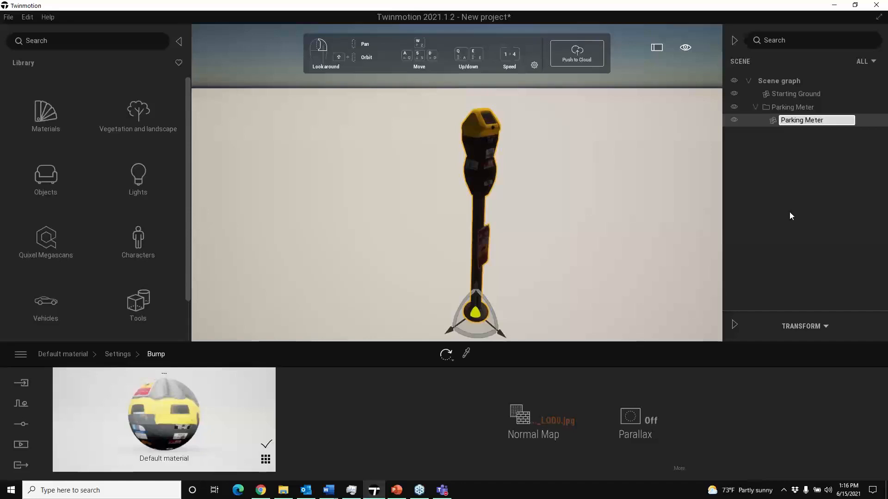
{"action": "key", "text": "Return"}
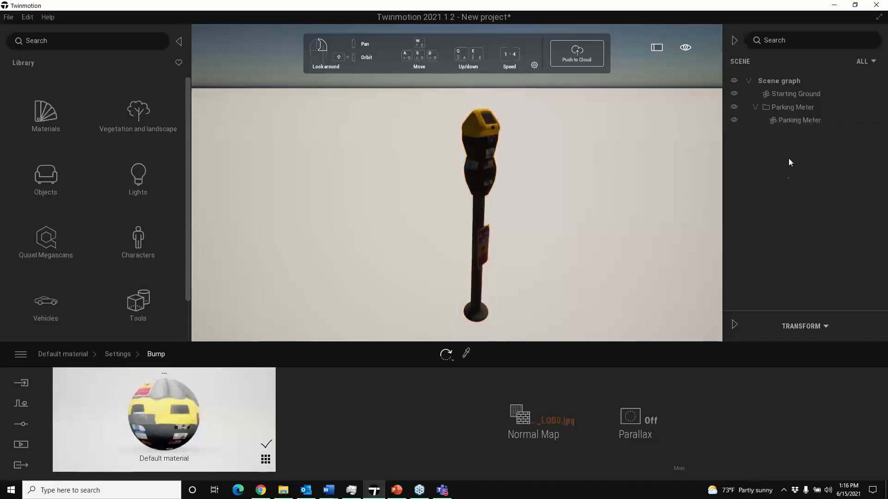
Step: Add the Parking Meter mesh inside the Parking Meter container to the user library
{"action": "left_click", "coordinate": [792, 120]}
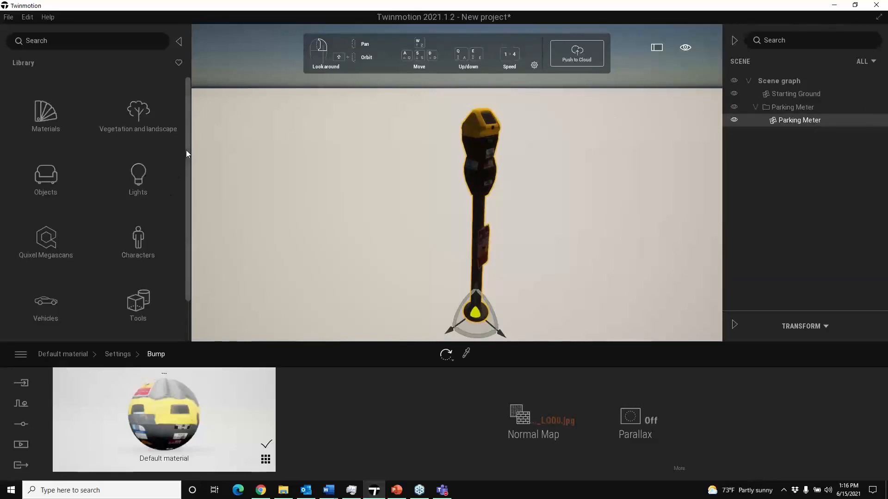
{"action": "scroll", "coordinate": [175, 208], "scroll_direction": "down", "scroll_amount": 1}
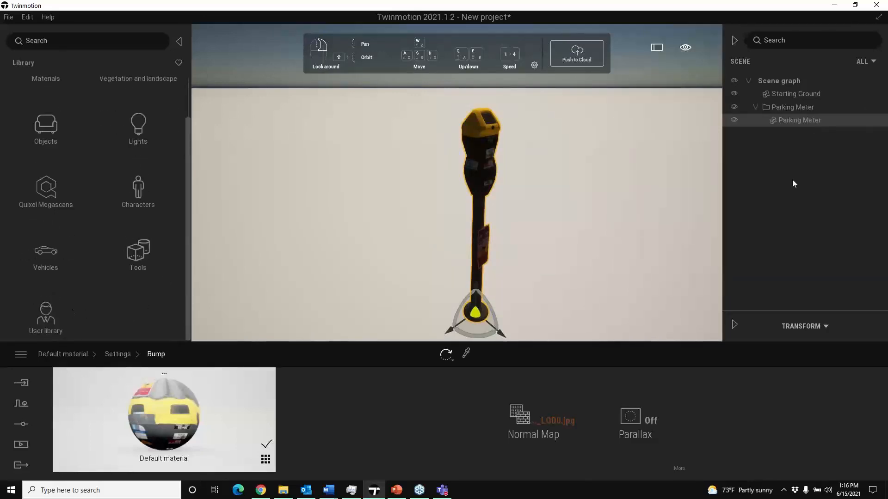
{"action": "right_click", "coordinate": [801, 120]}
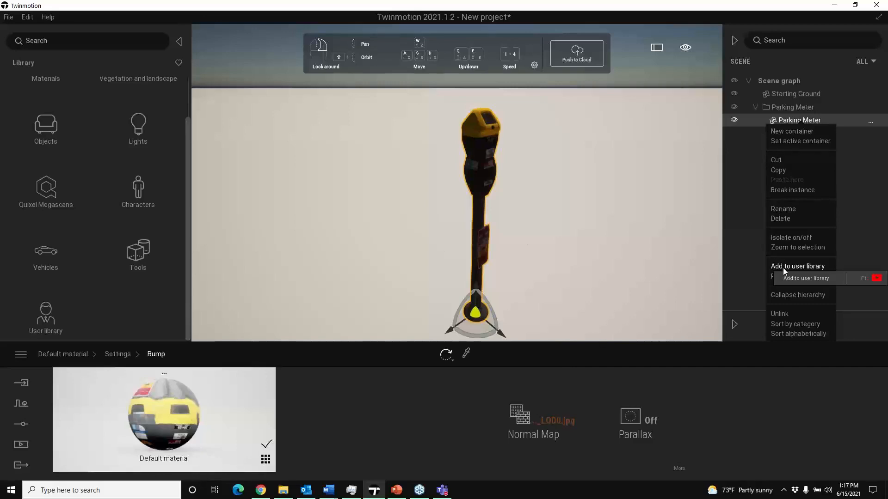
{"action": "left_click", "coordinate": [783, 491]}
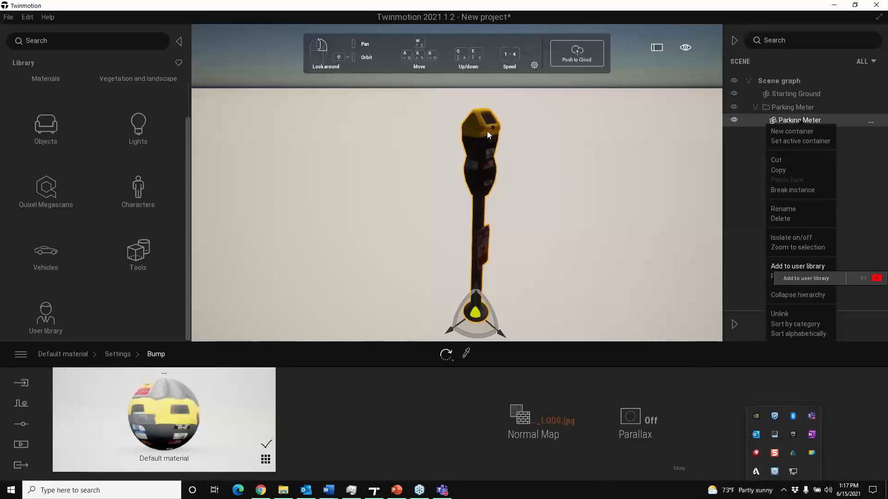
{"action": "left_click", "coordinate": [581, 134]}
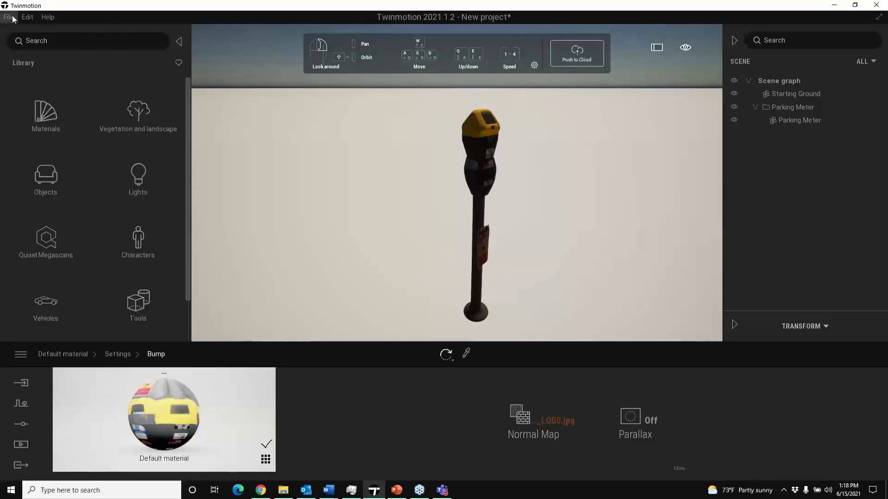
Step: Open the user library and find the saved Parking Meter item
{"action": "left_click", "coordinate": [481, 163]}
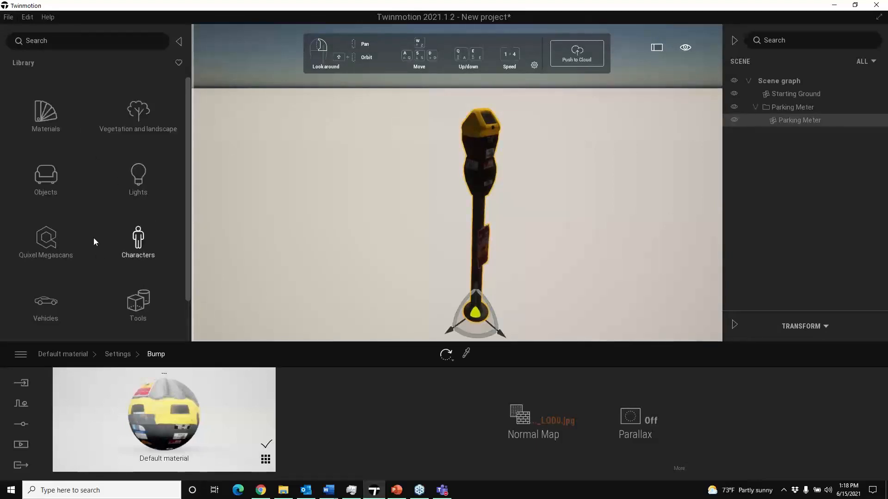
{"action": "scroll", "coordinate": [191, 242], "scroll_direction": "down", "scroll_amount": 2}
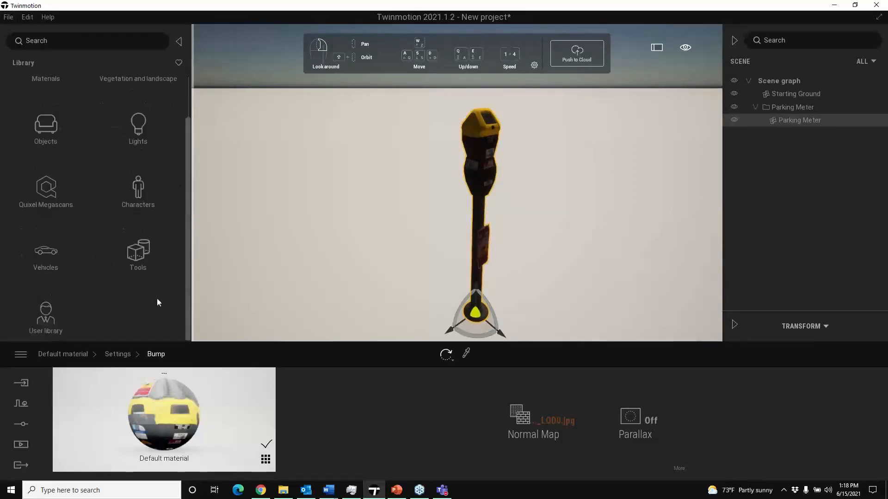
{"action": "left_click", "coordinate": [61, 313]}
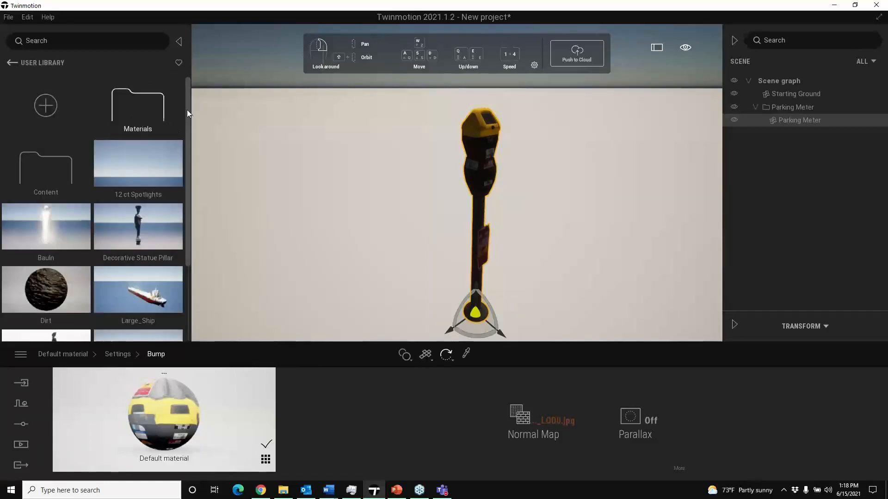
{"action": "scroll", "coordinate": [190, 148], "scroll_direction": "down", "scroll_amount": 3}
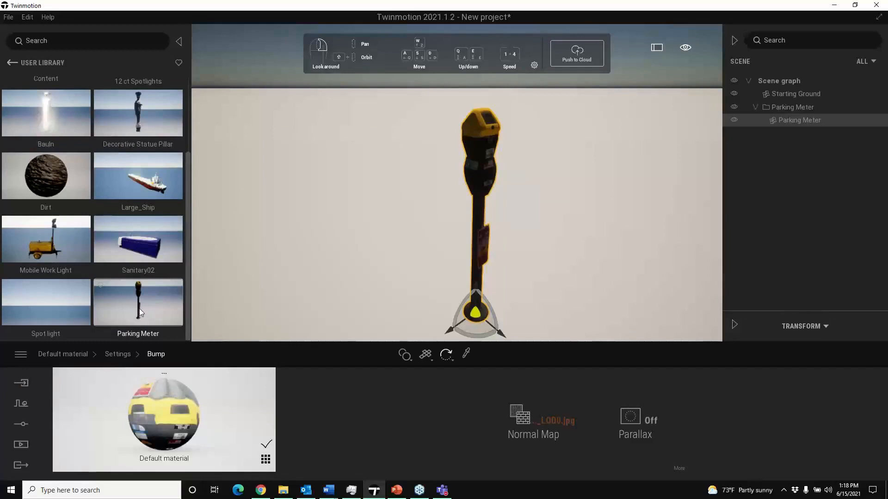
Step: Open the recent project Cabin.tm without saving the current project
{"action": "left_click", "coordinate": [8, 17]}
{"action": "mouse_move", "coordinate": [28, 181]}
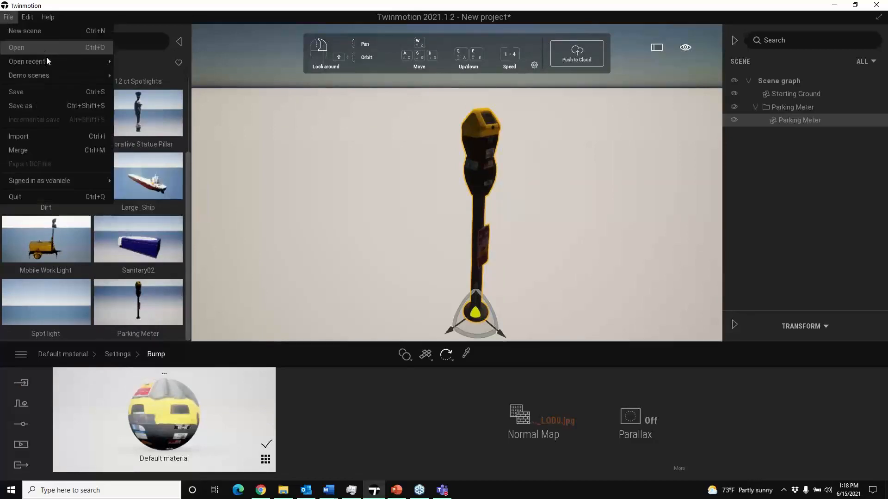
{"action": "mouse_move", "coordinate": [47, 60]}
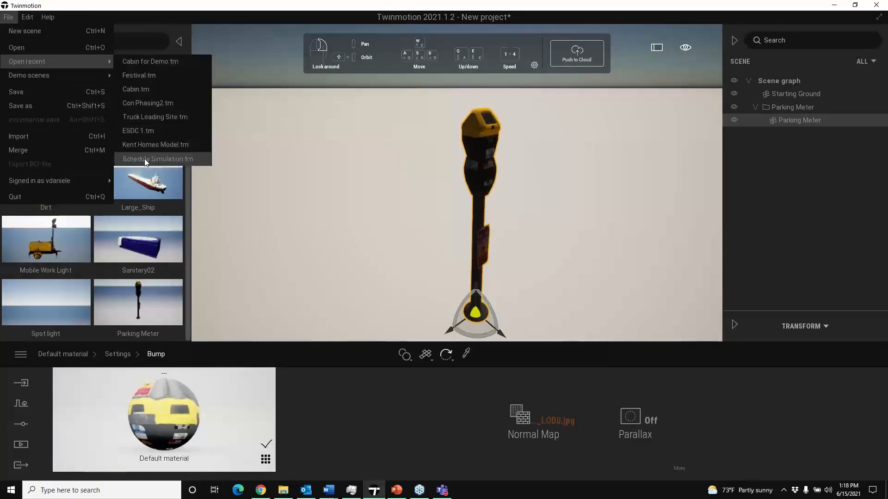
{"action": "left_click", "coordinate": [147, 89]}
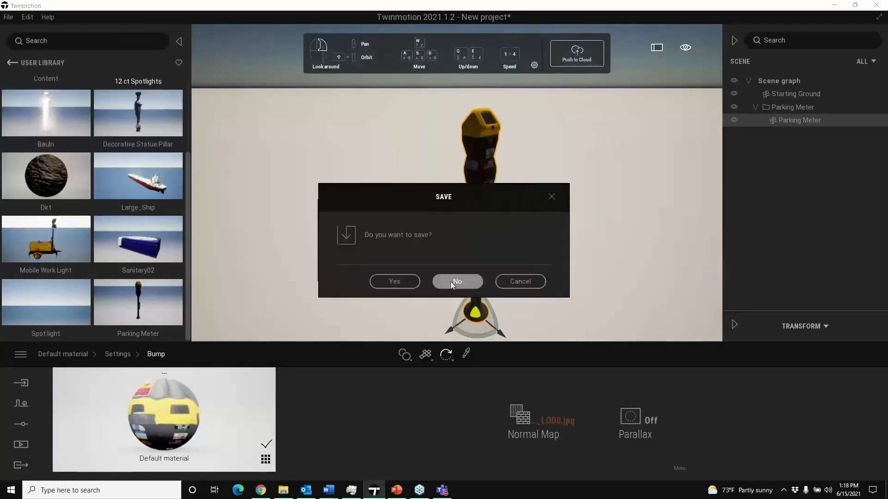
{"action": "left_click", "coordinate": [452, 282]}
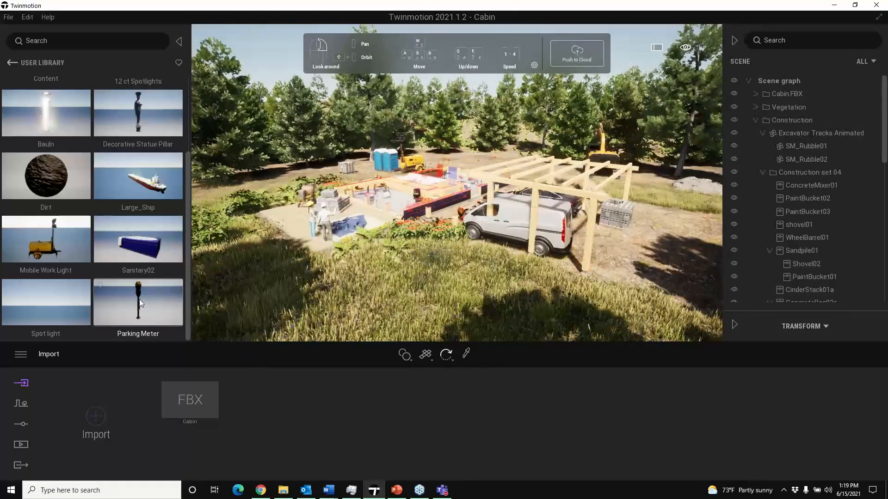
Step: Place the Parking Meter from the user library in the foreground grass and move it closer to the van
{"action": "left_click_drag", "start_coordinate": [141, 303], "coordinate": [396, 281]}
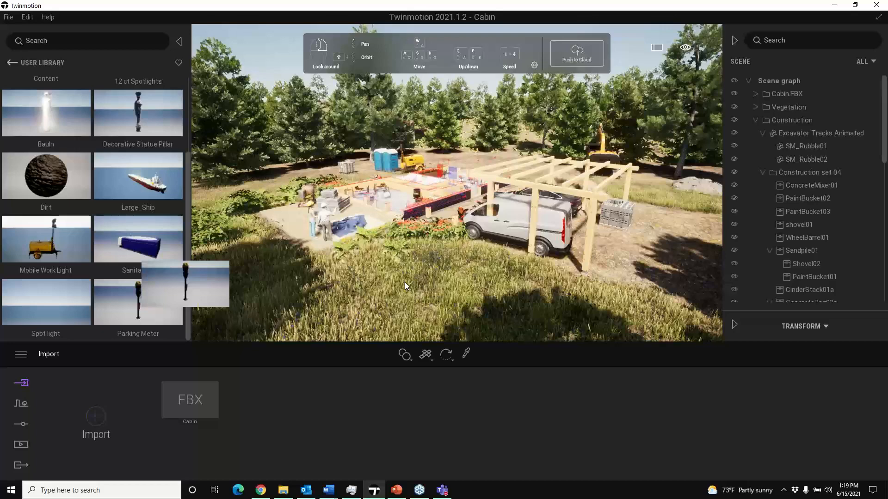
{"action": "left_click_drag", "start_coordinate": [405, 283], "coordinate": [405, 282]}
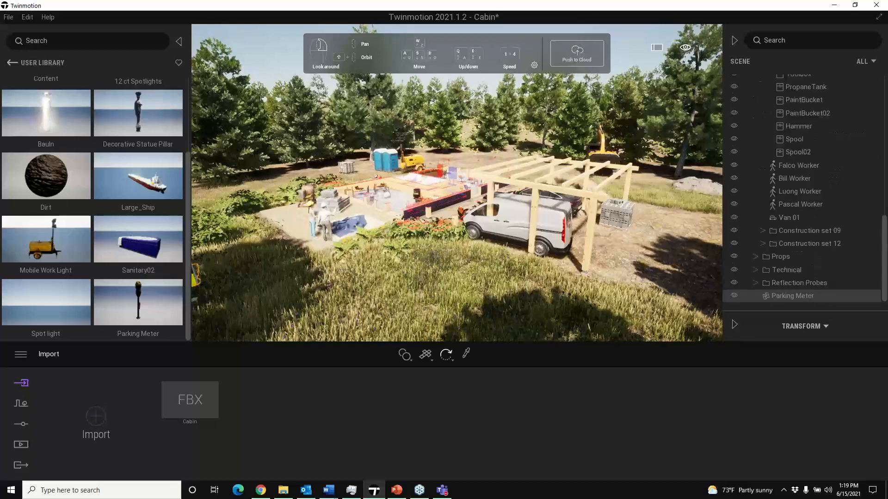
{"action": "key", "text": "w"}
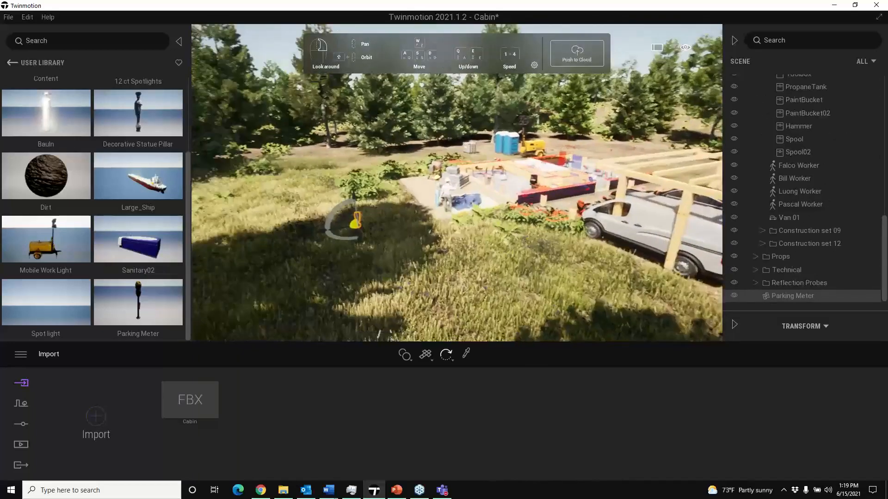
{"action": "left_click_drag", "start_coordinate": [359, 229], "coordinate": [503, 251]}
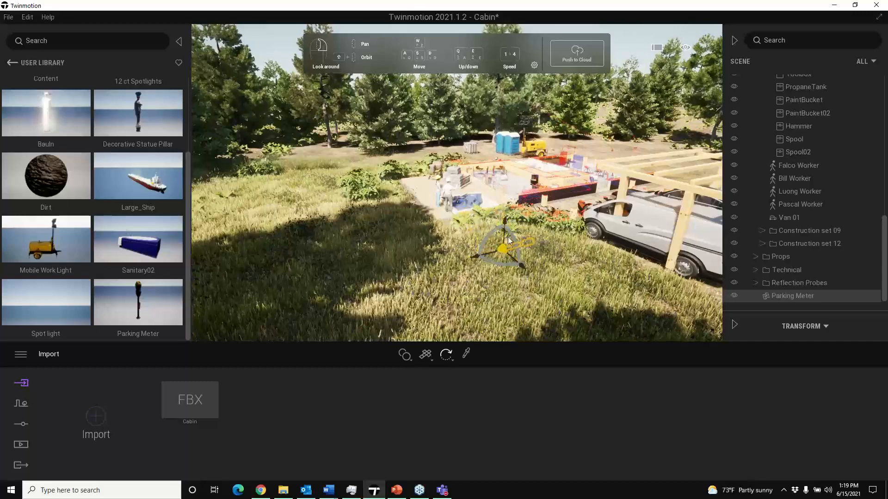
Step: Rotate the parking meter upright and set its X rotation to -90°
{"action": "left_click_drag", "start_coordinate": [494, 229], "coordinate": [465, 294]}
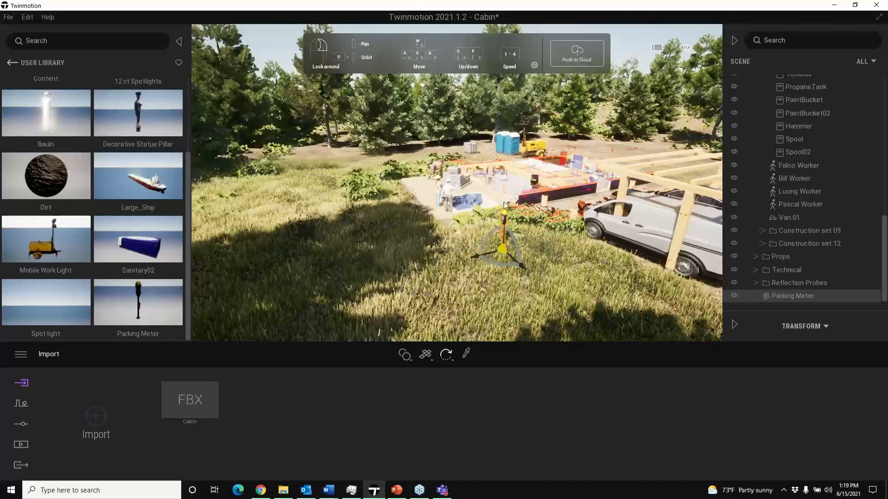
{"action": "right_click_drag", "start_coordinate": [507, 222], "coordinate": [519, 251]}
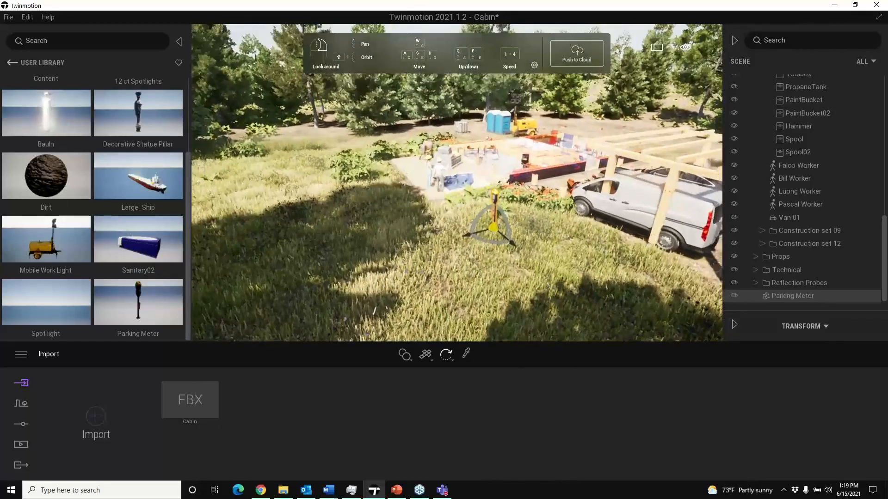
{"action": "left_click", "coordinate": [734, 325]}
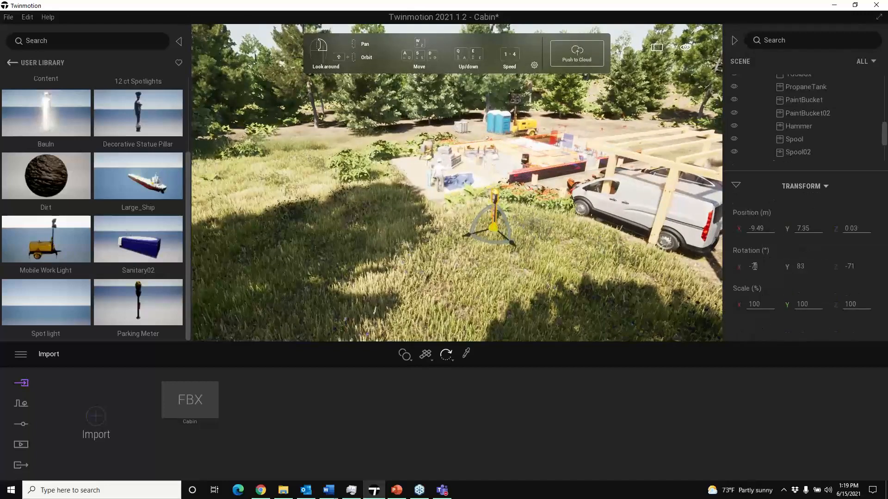
{"action": "left_click_drag", "start_coordinate": [760, 266], "coordinate": [751, 268]}
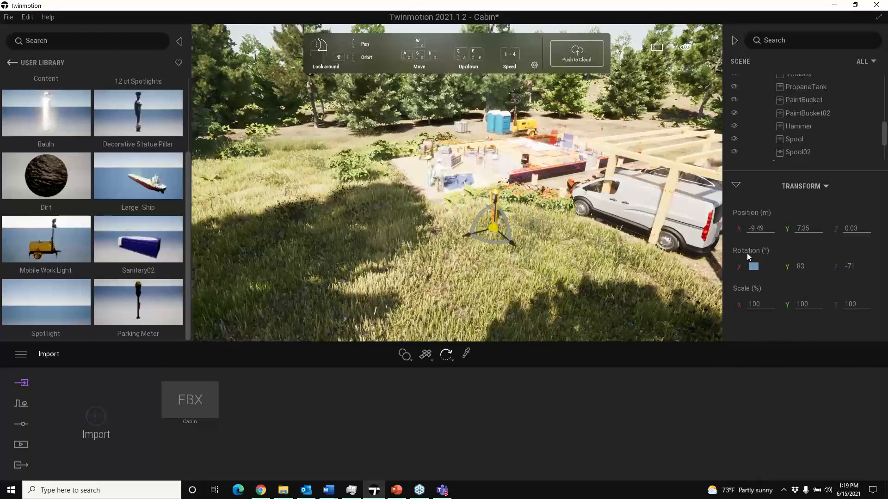
{"action": "key", "text": "Return"}
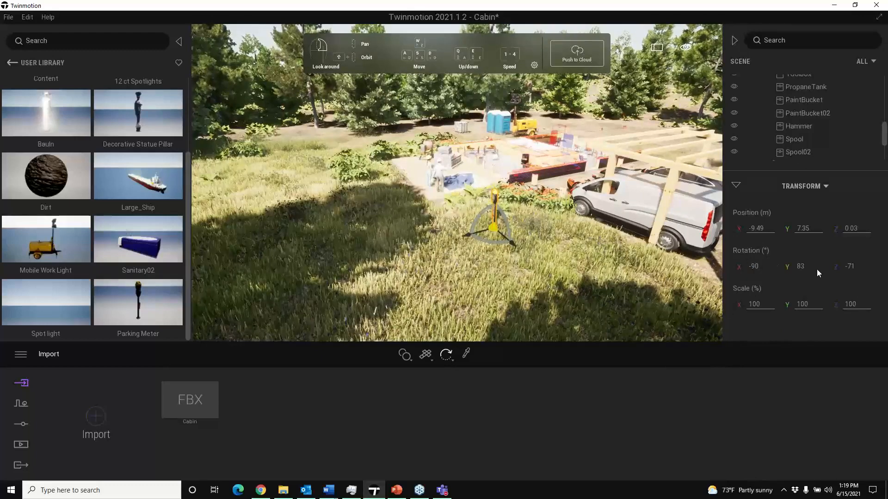
Step: Reselect the parking meter and create one instance of it along the grass toward the van's rear, spaced 5.81 ft
{"action": "left_click", "coordinate": [497, 245]}
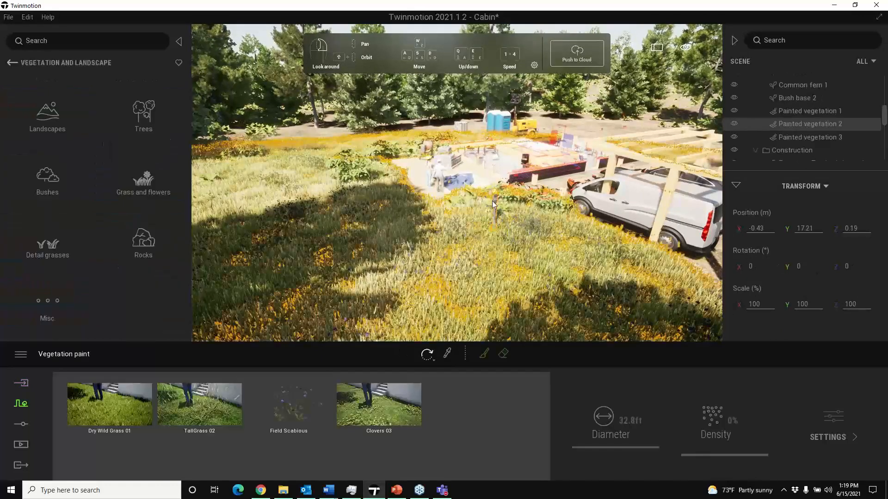
{"action": "left_click", "coordinate": [494, 201]}
{"action": "left_click_drag", "start_coordinate": [479, 234], "coordinate": [479, 242]}
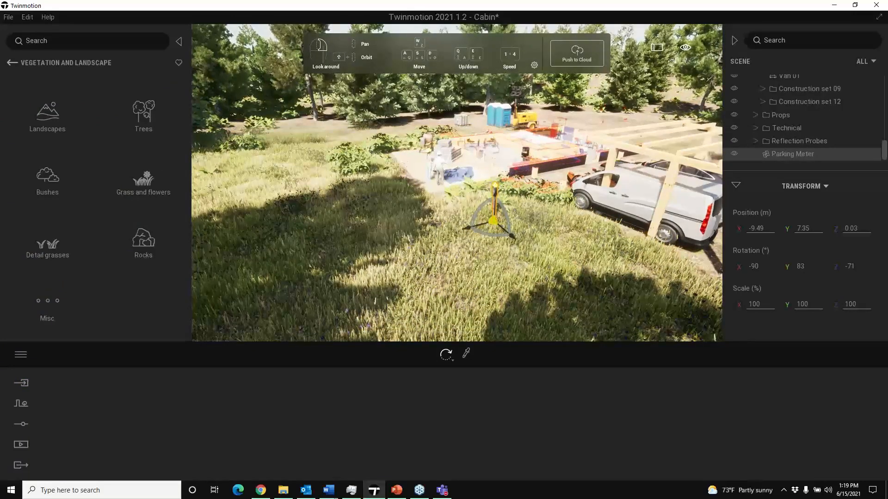
{"action": "key", "text": "w"}
{"action": "key", "text": "w"}
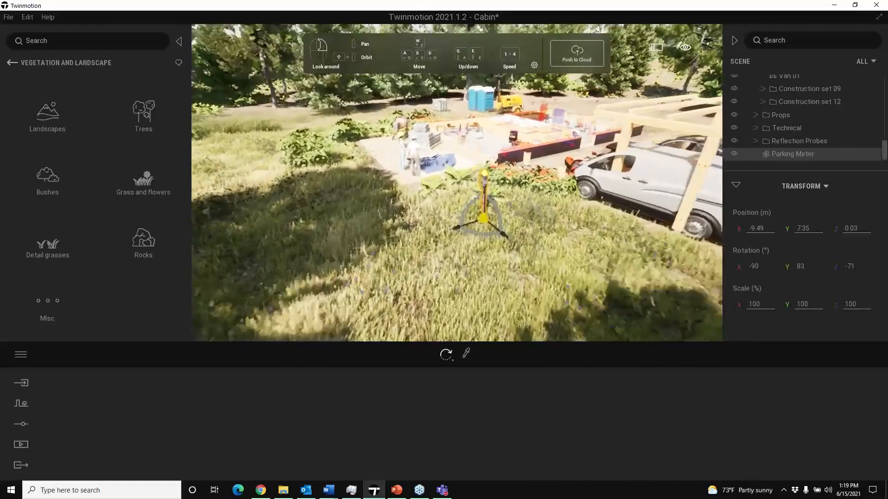
{"action": "key", "text": "w"}
{"action": "key", "text": "d"}
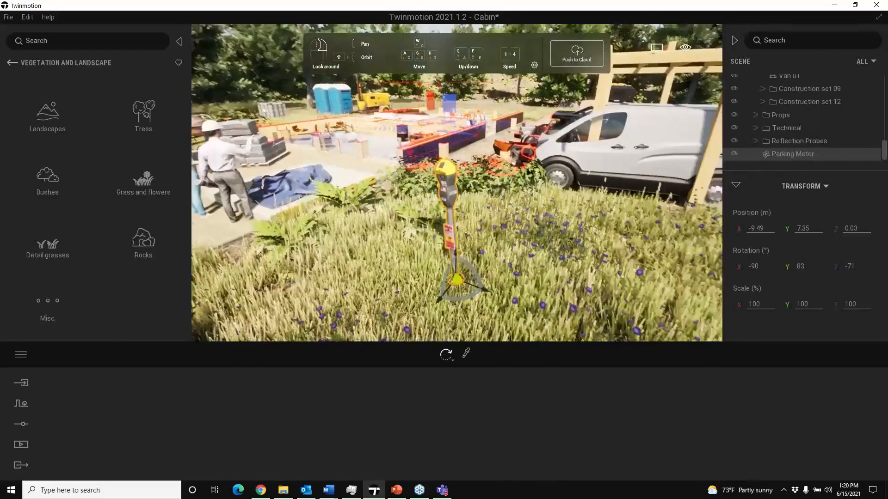
{"action": "key", "text": "w"}
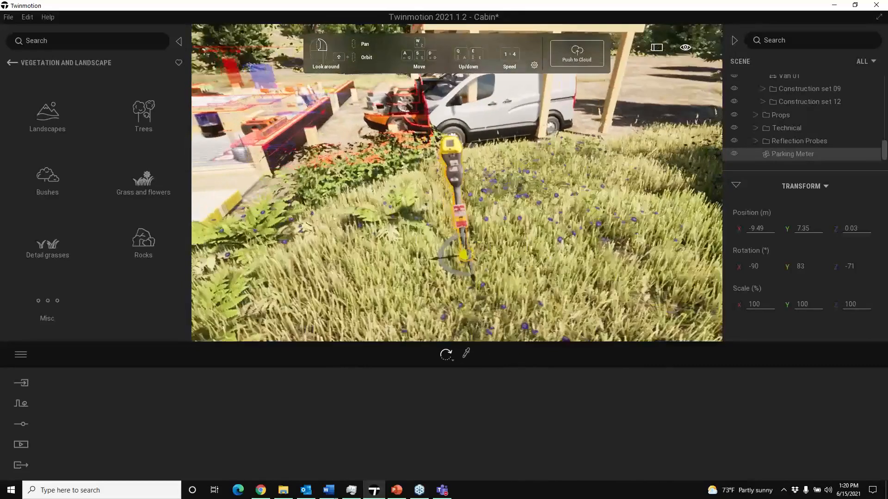
{"action": "key", "text": "w"}
{"action": "left_click_drag", "start_coordinate": [436, 284], "coordinate": [475, 278]}
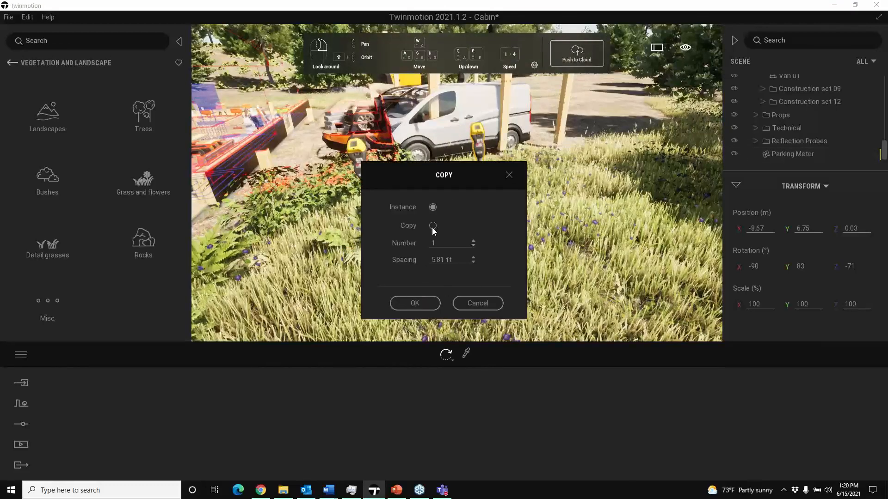
{"action": "left_click", "coordinate": [418, 303]}
Step: Add two more parking meter instances farther along the grass, the last one spaced 11.15 ft
{"action": "left_click_drag", "start_coordinate": [586, 233], "coordinate": [647, 182], "text": "alt"}
{"action": "left_click", "coordinate": [418, 303]}
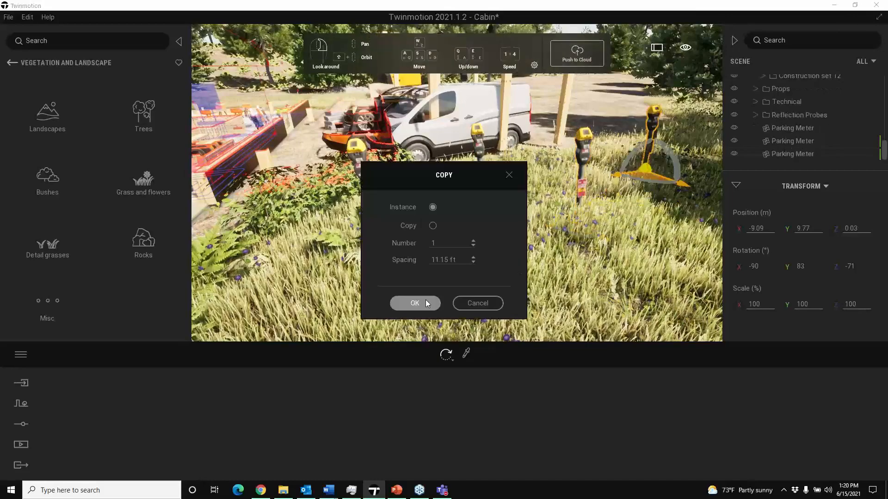
{"action": "left_click", "coordinate": [425, 303]}
{"action": "right_click_drag", "start_coordinate": [593, 246], "coordinate": [638, 223]}
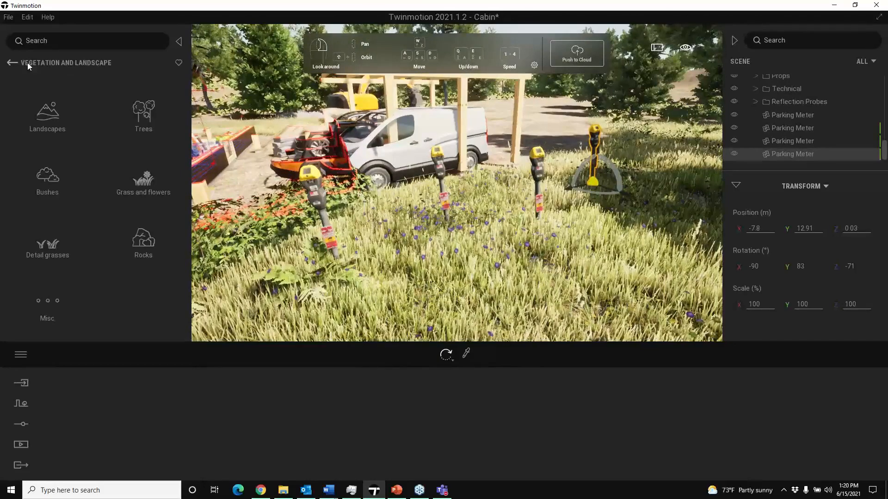
Step: Sample the pergola's wood material and recolour it to orange-pink, RGB 255, 146, 125
{"action": "left_click", "coordinate": [12, 63]}
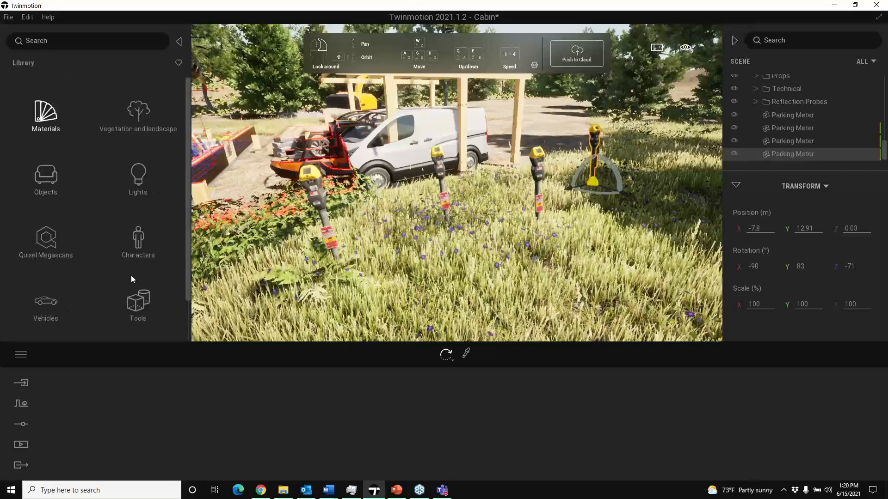
{"action": "scroll", "coordinate": [125, 277], "scroll_direction": "down", "scroll_amount": 2}
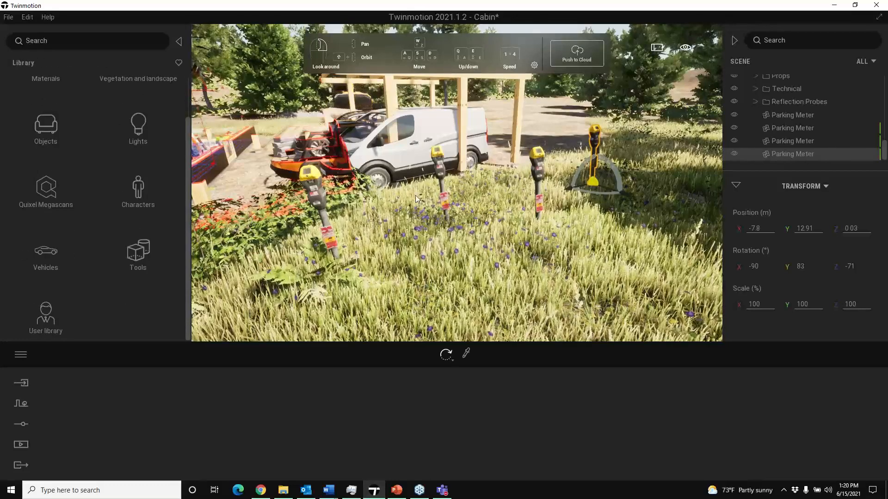
{"action": "right_click_drag", "start_coordinate": [455, 305], "coordinate": [474, 259]}
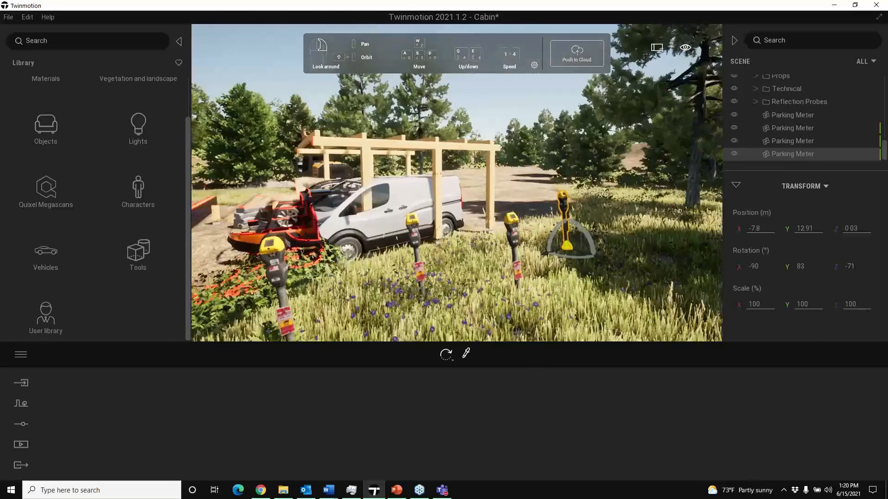
{"action": "left_click", "coordinate": [441, 146]}
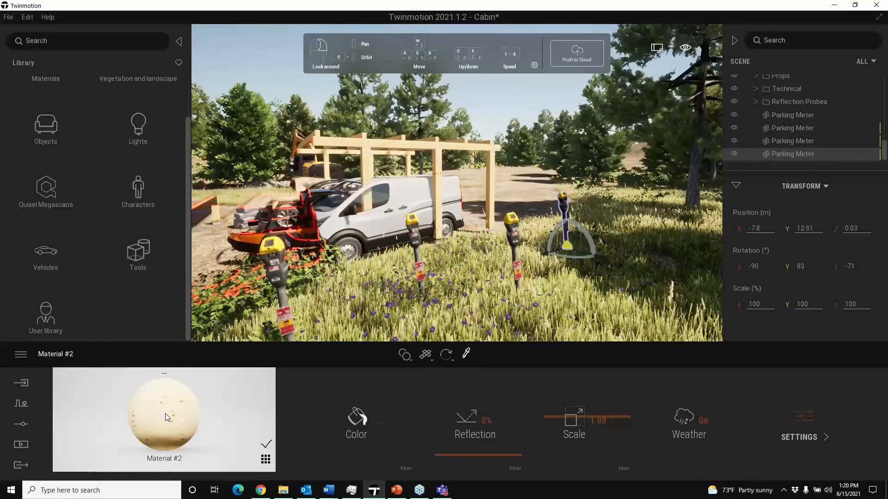
{"action": "left_click", "coordinate": [357, 418]}
{"action": "left_click", "coordinate": [377, 254]}
{"action": "left_click", "coordinate": [375, 254]}
{"action": "left_click", "coordinate": [390, 239]}
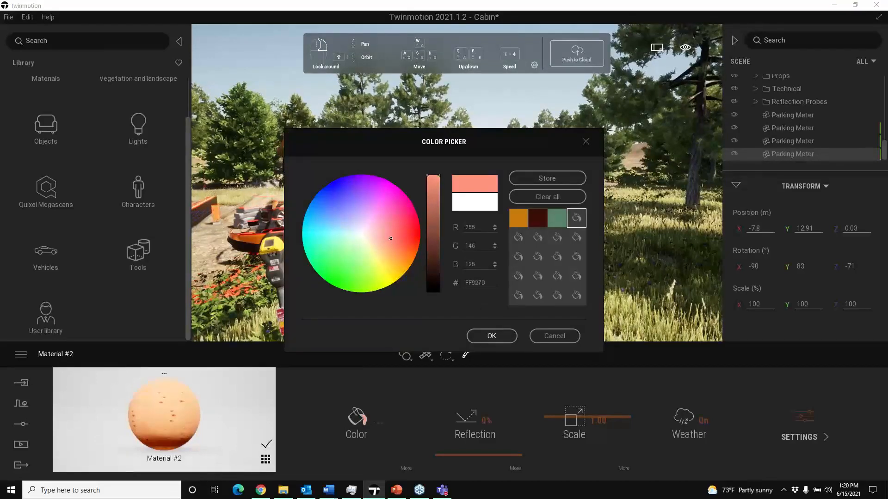
{"action": "left_click", "coordinate": [491, 336]}
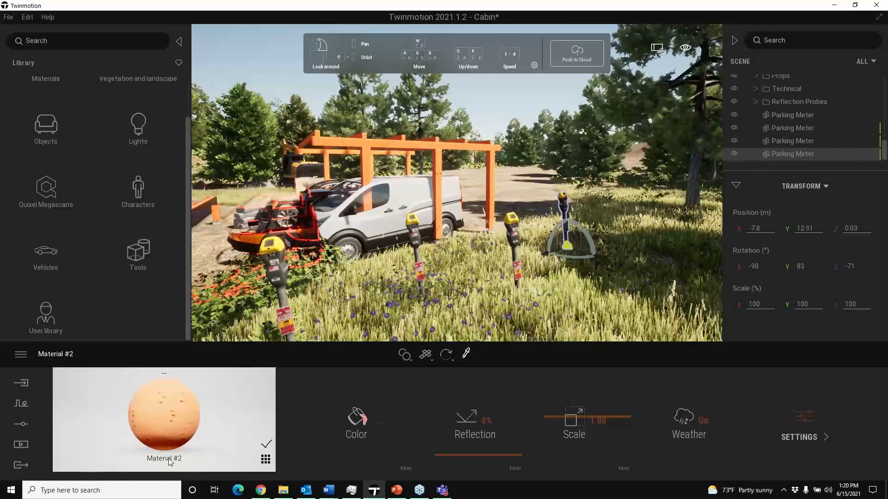
Step: Rename the recoloured pergola material to Orange Wood
{"action": "left_click", "coordinate": [164, 374]}
{"action": "left_click", "coordinate": [155, 353]}
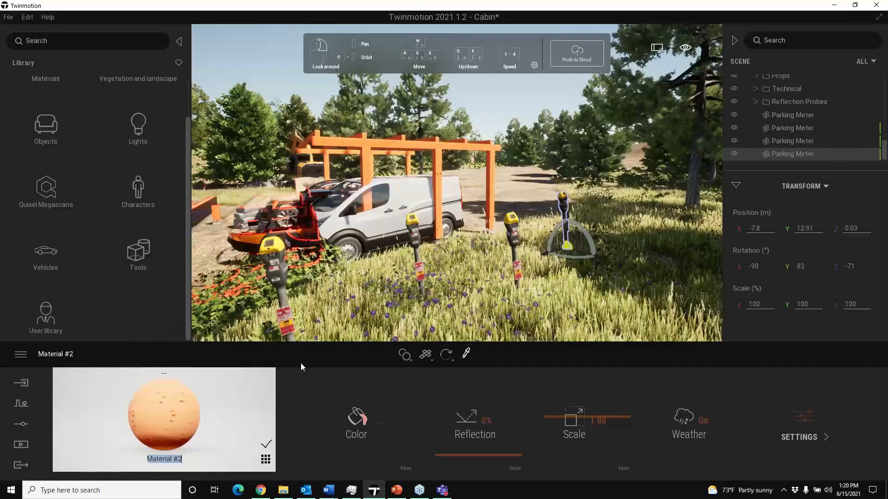
{"action": "key", "text": "BackSpace"}
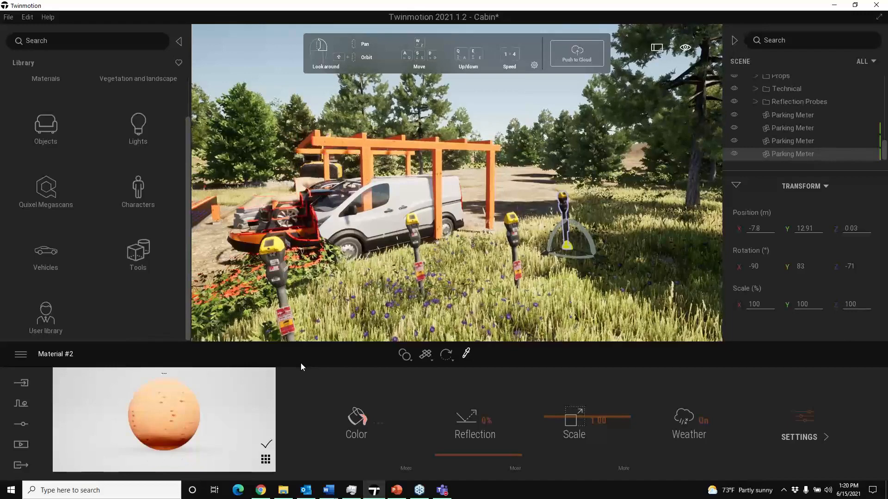
{"action": "type", "text": "Orna"}
{"action": "key", "text": "BackSpace"}
{"action": "key", "text": "BackSpace"}
{"action": "type", "text": "a"}
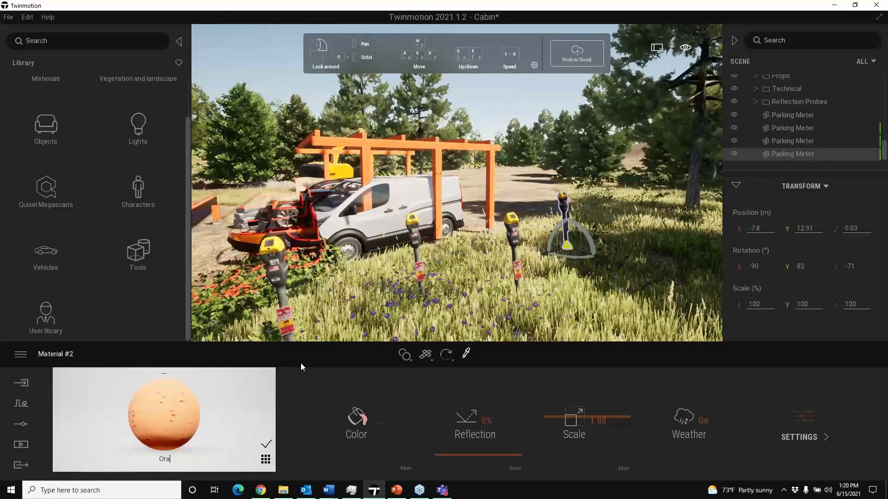
{"action": "type", "text": "nge Wood"}
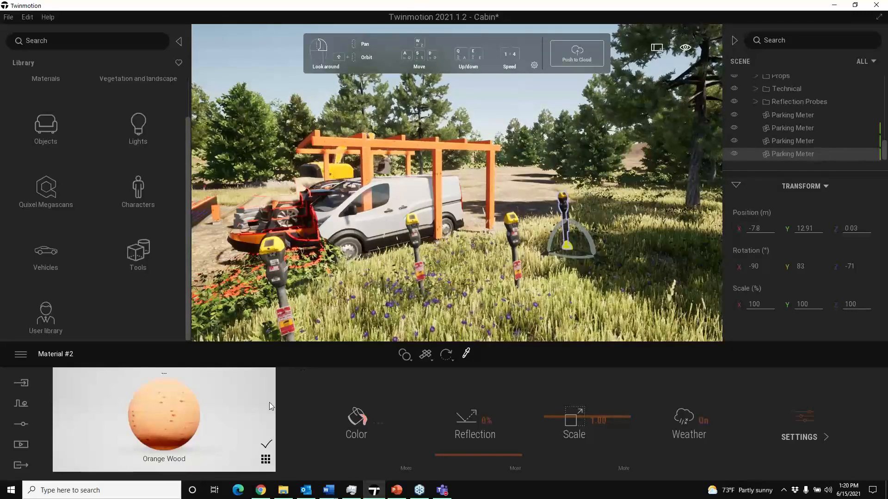
{"action": "key", "text": "Return"}
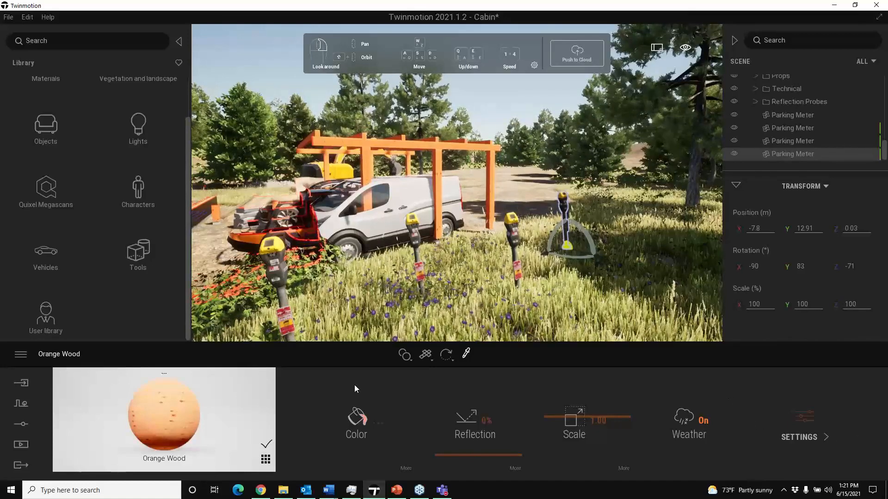
Step: Add the Orange Wood material to the user library and look through the library to locate it
{"action": "right_click", "coordinate": [158, 411]}
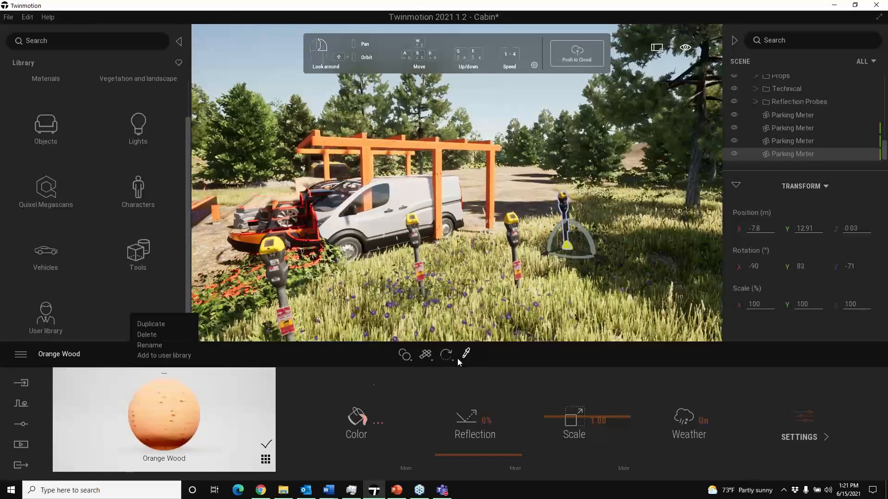
{"action": "left_click", "coordinate": [162, 398]}
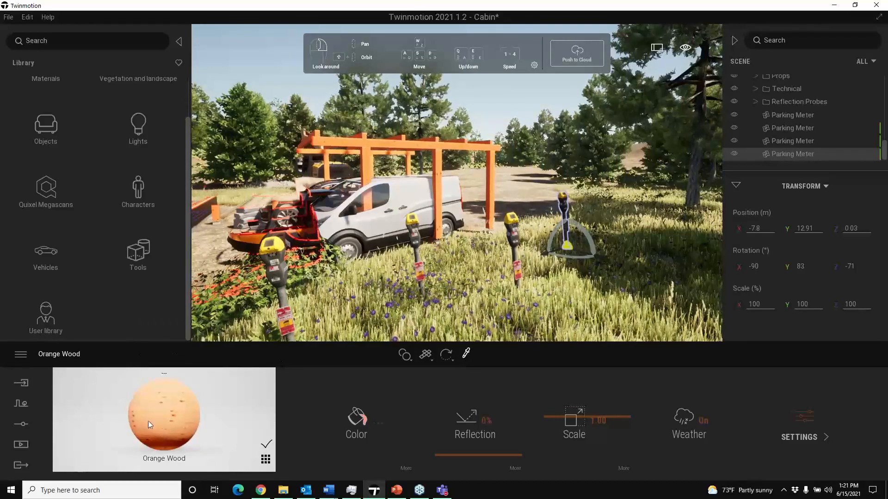
{"action": "right_click", "coordinate": [169, 423]}
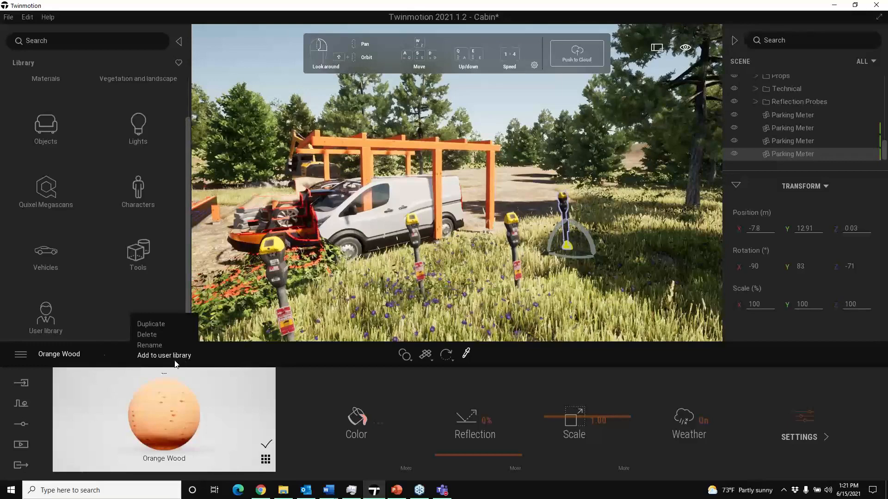
{"action": "scroll", "coordinate": [60, 326], "scroll_direction": "up", "scroll_amount": 2}
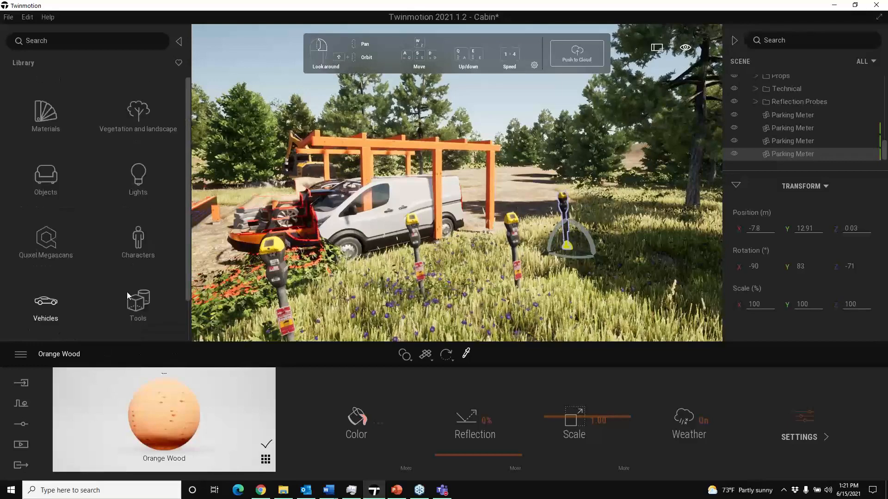
{"action": "scroll", "coordinate": [127, 267], "scroll_direction": "down", "scroll_amount": 2}
{"action": "left_click", "coordinate": [45, 314]}
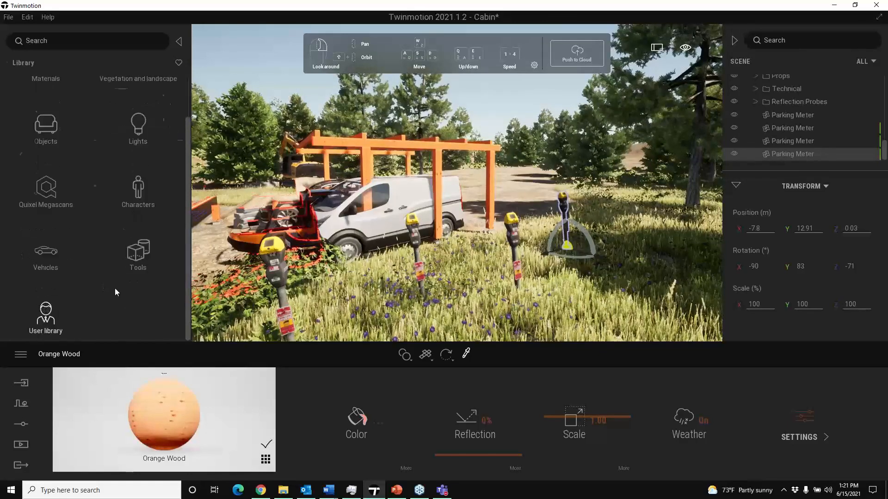
{"action": "left_click_drag", "start_coordinate": [188, 208], "coordinate": [185, 307]}
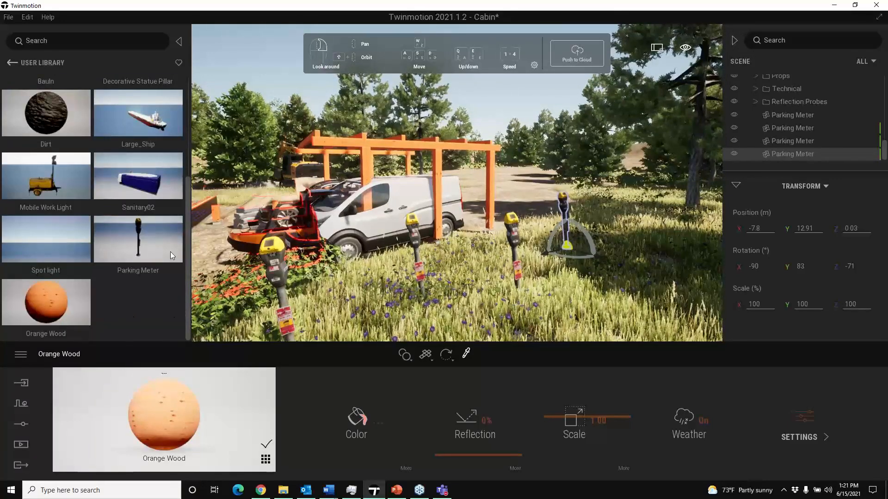
{"action": "left_click_drag", "start_coordinate": [188, 199], "coordinate": [188, 100]}
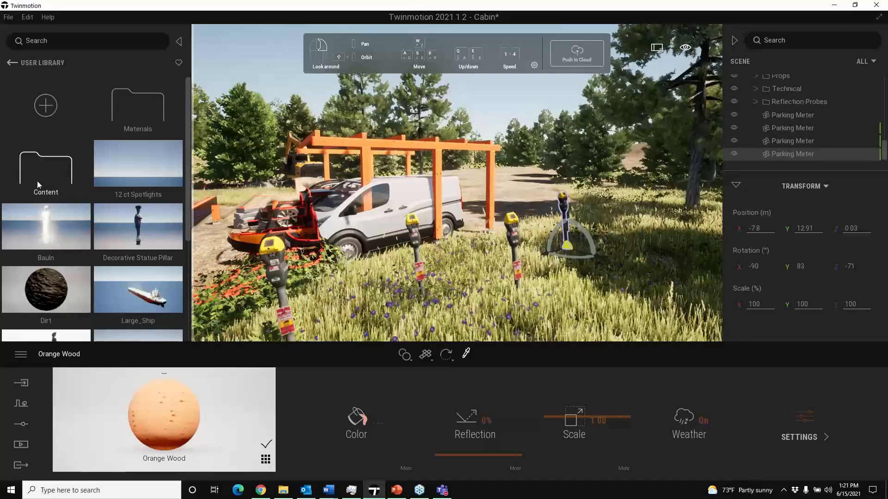
Step: Sort the user library by moving Dirt and Orange Wood into Materials, and Mobile Work Light and Parking Meter into Content
{"action": "left_click_drag", "start_coordinate": [188, 148], "coordinate": [191, 265]}
{"action": "left_click_drag", "start_coordinate": [149, 242], "coordinate": [47, 166]}
{"action": "scroll", "coordinate": [60, 283], "scroll_direction": "down", "scroll_amount": 2}
{"action": "left_click_drag", "start_coordinate": [61, 283], "coordinate": [47, 178]}
{"action": "scroll", "coordinate": [74, 205], "scroll_direction": "down", "scroll_amount": 1}
{"action": "left_click_drag", "start_coordinate": [55, 254], "coordinate": [139, 111]}
{"action": "scroll", "coordinate": [83, 247], "scroll_direction": "down", "scroll_amount": 1}
{"action": "left_click_drag", "start_coordinate": [131, 311], "coordinate": [138, 115]}
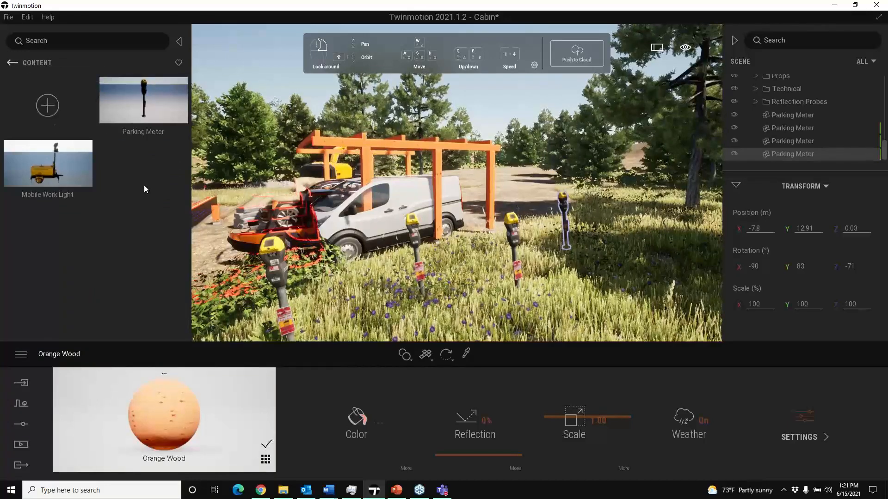
Step: Create a new category inside the Content folder and return to the user library
{"action": "left_click", "coordinate": [48, 106]}
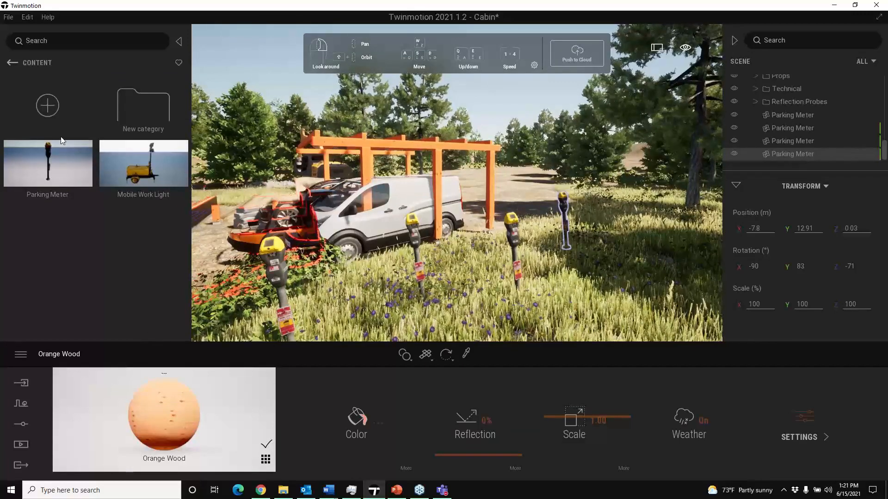
{"action": "left_click", "coordinate": [12, 64]}
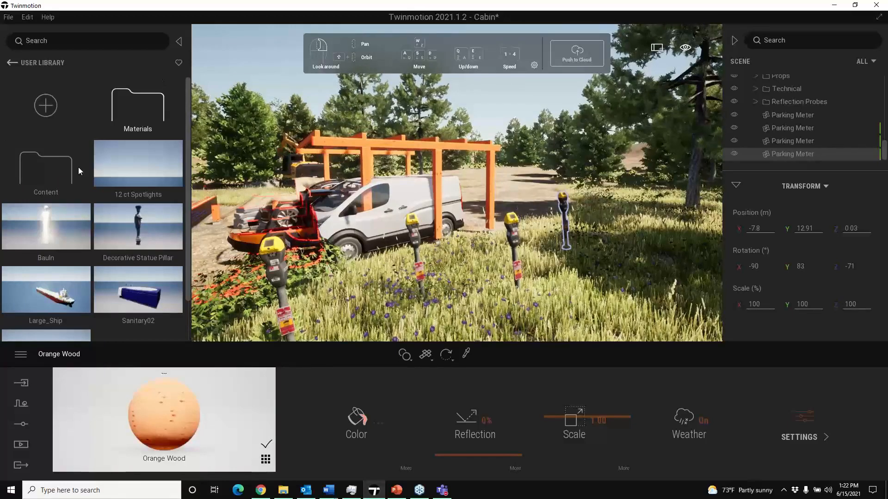
{"action": "left_click_drag", "start_coordinate": [75, 228], "coordinate": [264, 215]}
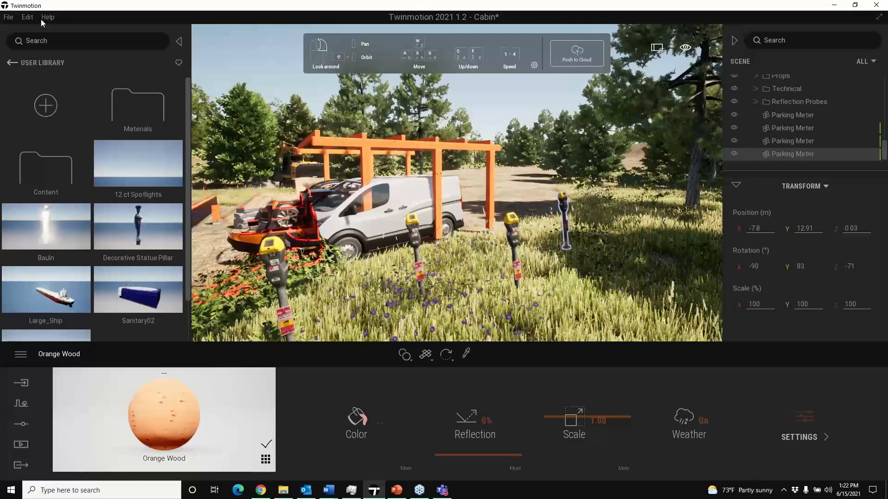
Step: Try pointing the custom user library path to Asset Libraries/UserLibrary in the shared _Twinmotion Dropbox folder, and cancel the preferences
{"action": "left_click", "coordinate": [29, 18]}
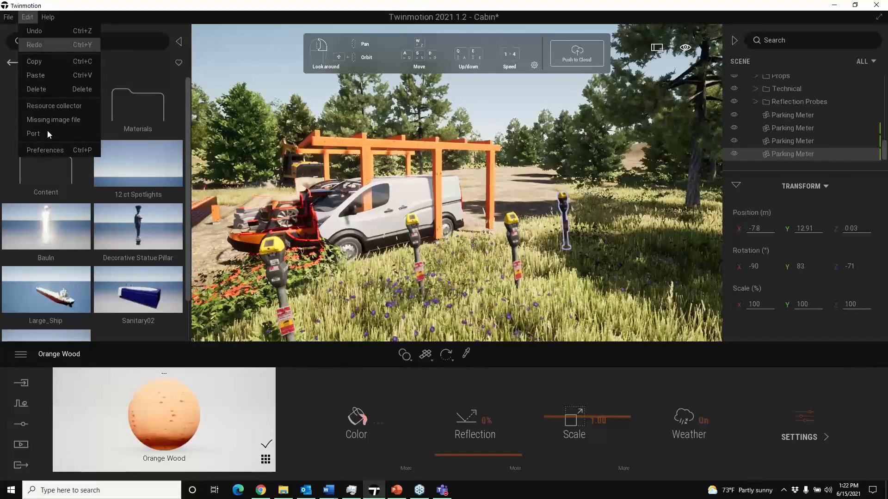
{"action": "left_click", "coordinate": [50, 150]}
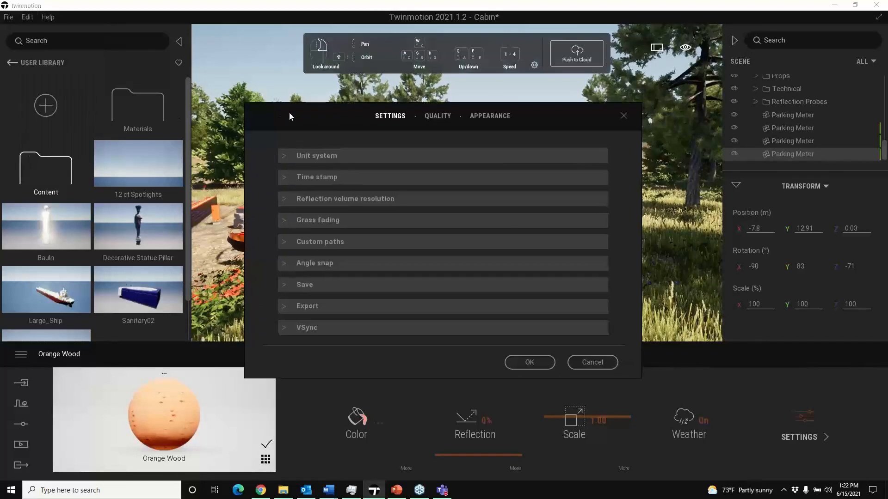
{"action": "left_click", "coordinate": [254, 211]}
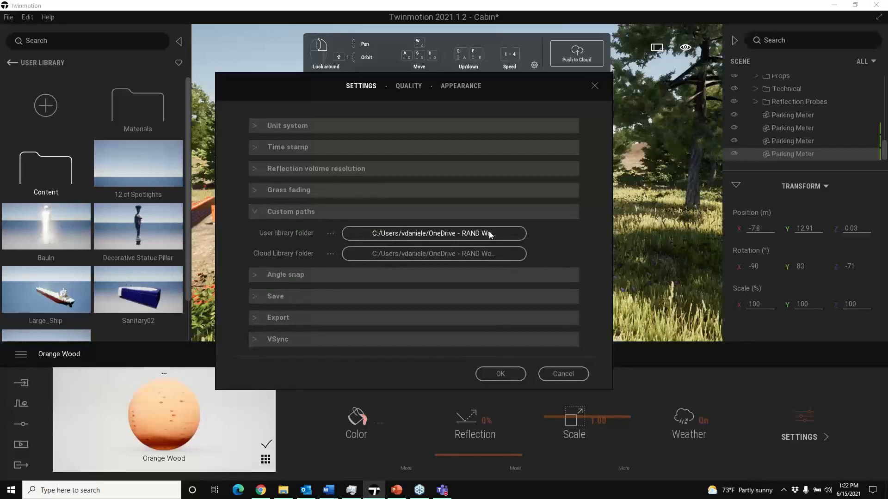
{"action": "left_click", "coordinate": [382, 233]}
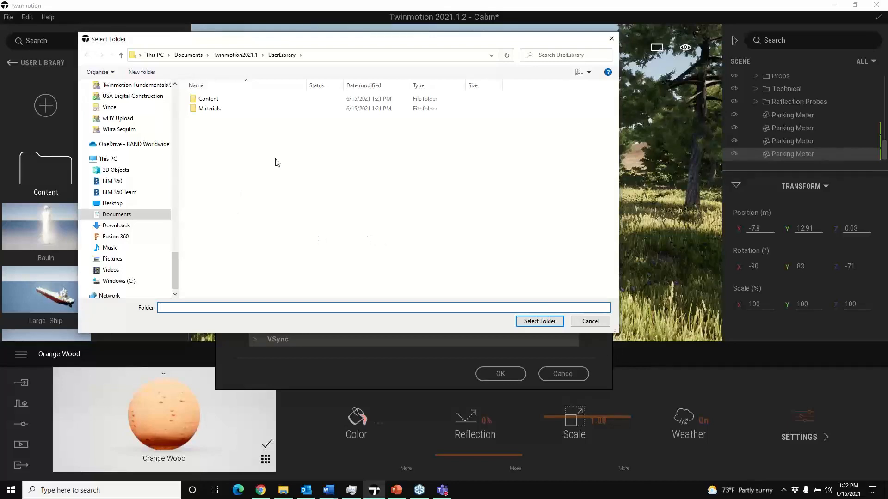
{"action": "left_click_drag", "start_coordinate": [175, 265], "coordinate": [166, 165]}
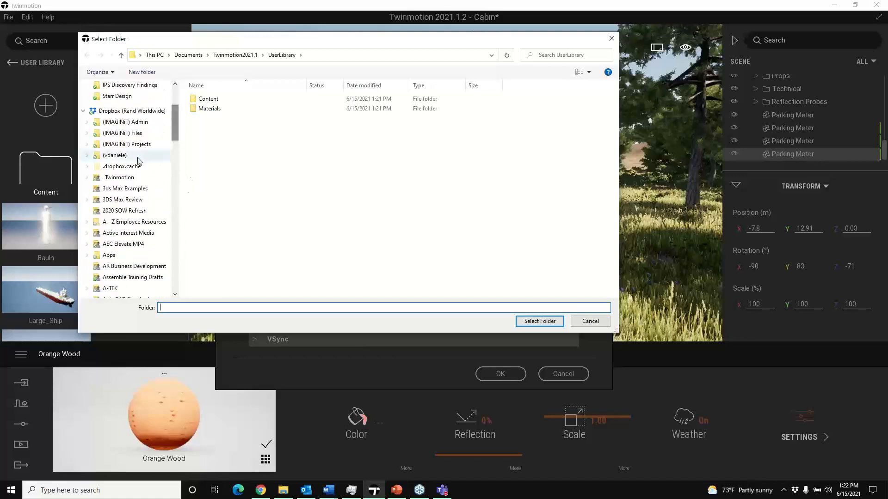
{"action": "left_click", "coordinate": [111, 179]}
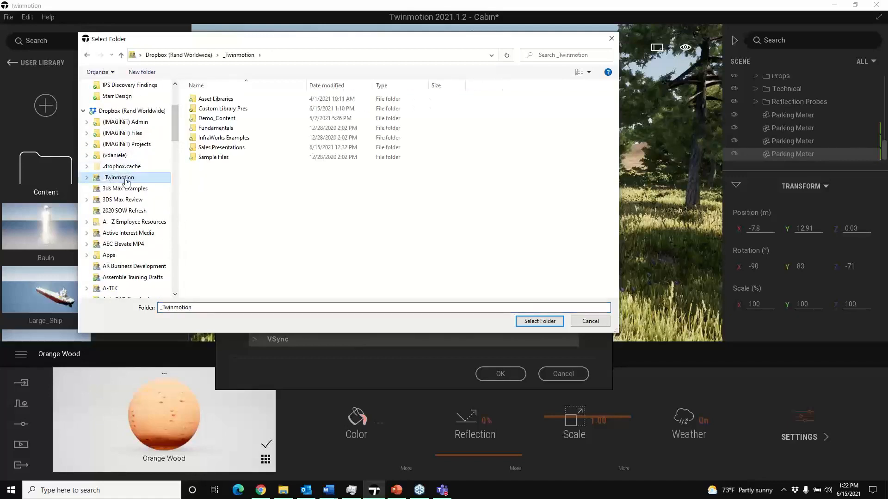
{"action": "double_click", "coordinate": [215, 99]}
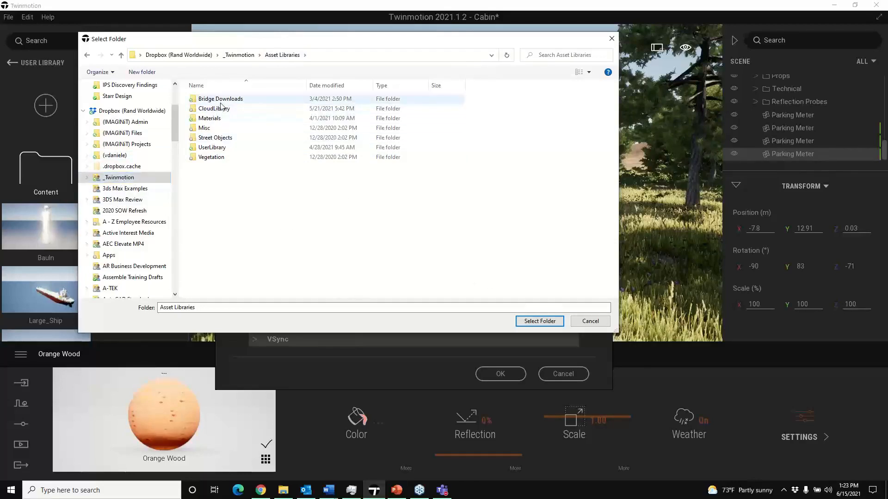
{"action": "left_click", "coordinate": [537, 322]}
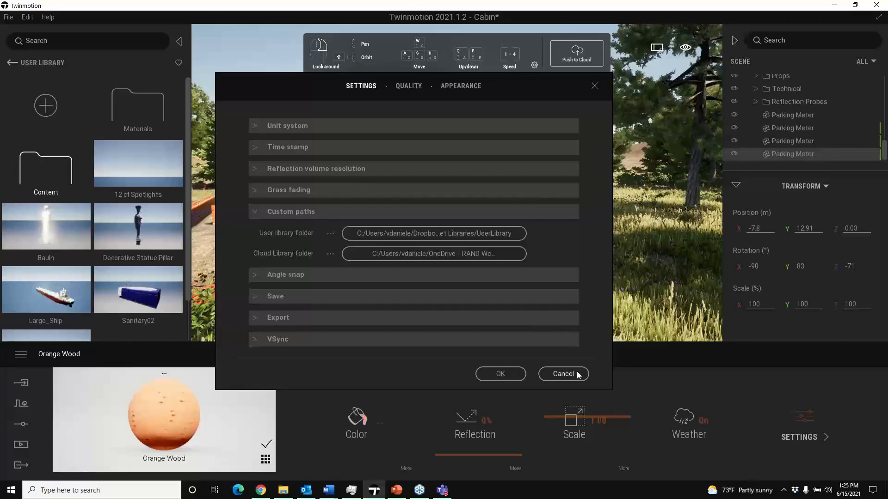
{"action": "left_click", "coordinate": [563, 374]}
Step: Search the Quixel Megascans 3D assets for Parking
{"action": "left_click", "coordinate": [11, 62]}
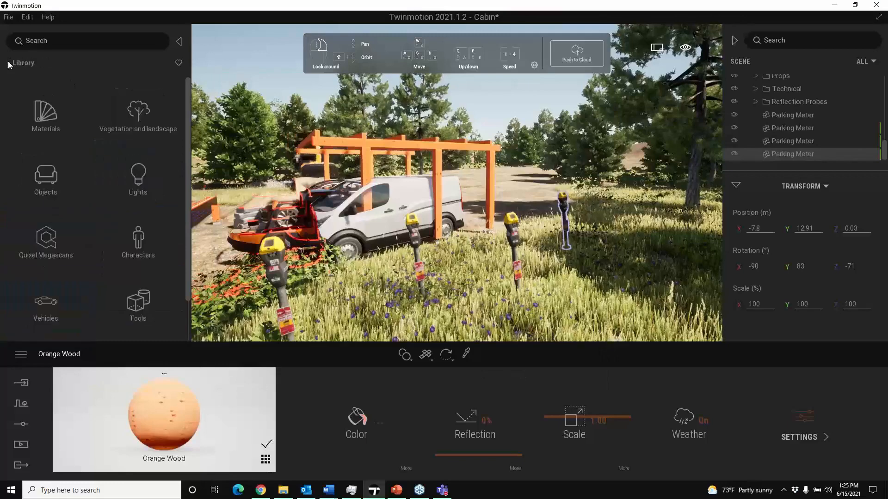
{"action": "scroll", "coordinate": [93, 266], "scroll_direction": "down", "scroll_amount": 1}
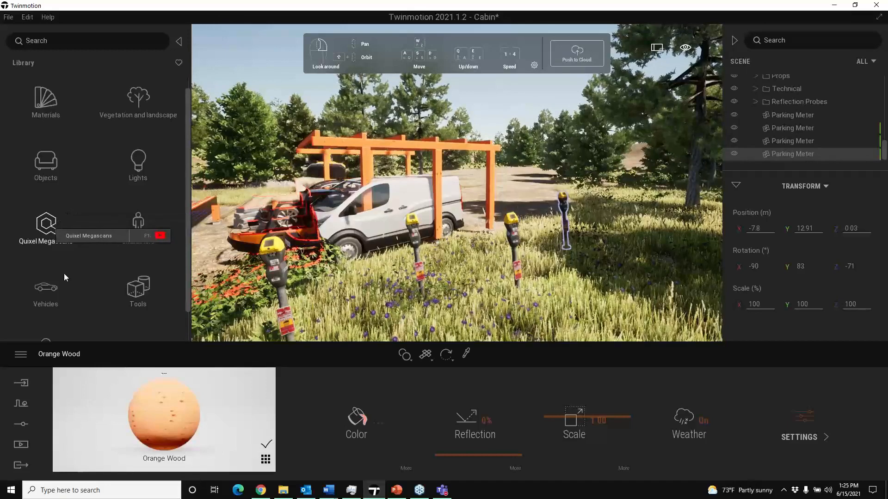
{"action": "left_click", "coordinate": [50, 225]}
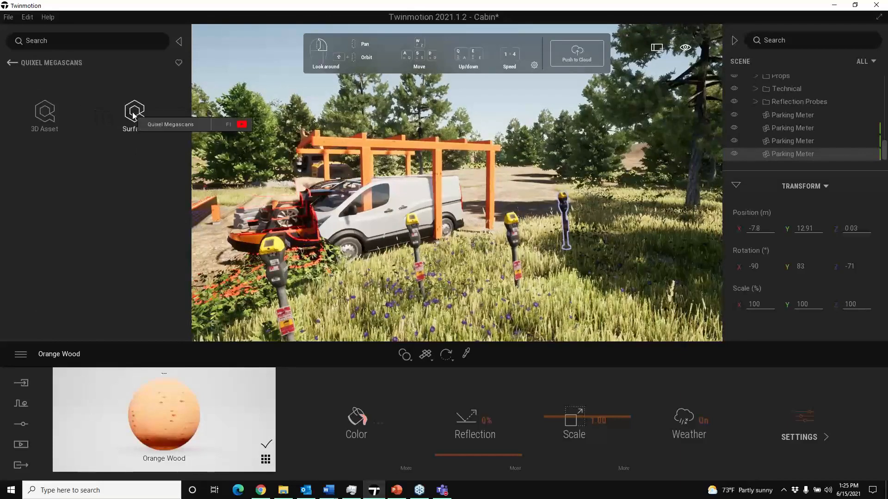
{"action": "left_click", "coordinate": [47, 113]}
{"action": "type", "text": "parking"}
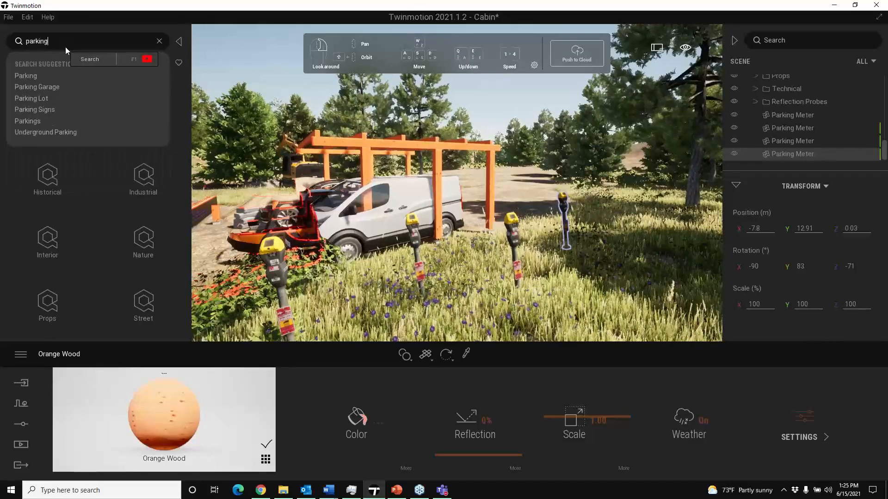
{"action": "left_click", "coordinate": [52, 86]}
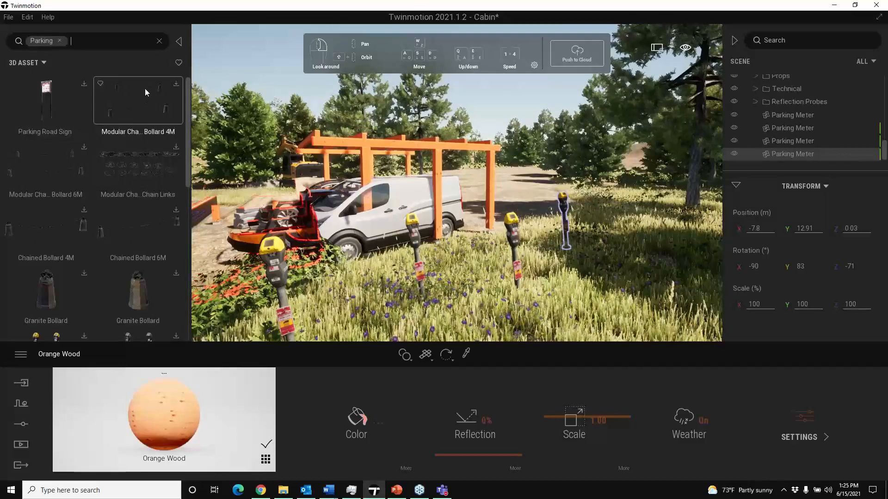
Step: Download the second, blue Megascans Parking Meter, place it in the grass beside the existing meters, and rotate it 50° about Z
{"action": "scroll", "coordinate": [50, 175], "scroll_direction": "down", "scroll_amount": 3}
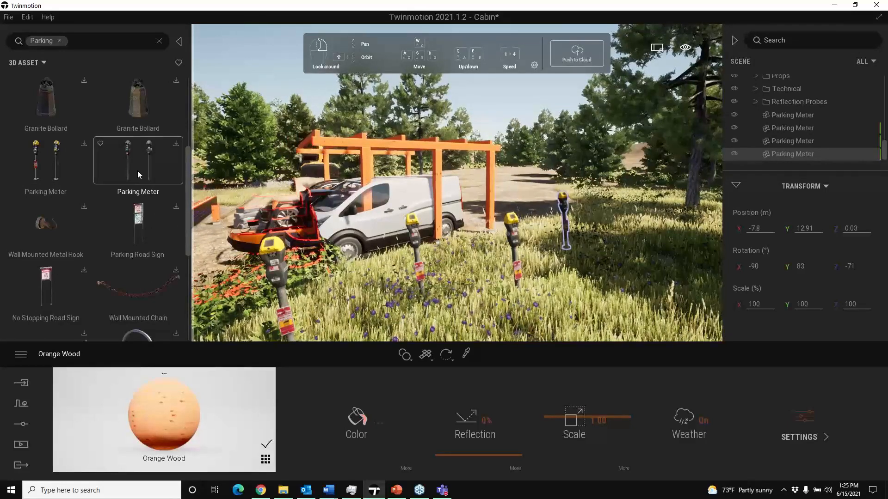
{"action": "left_click", "coordinate": [176, 143]}
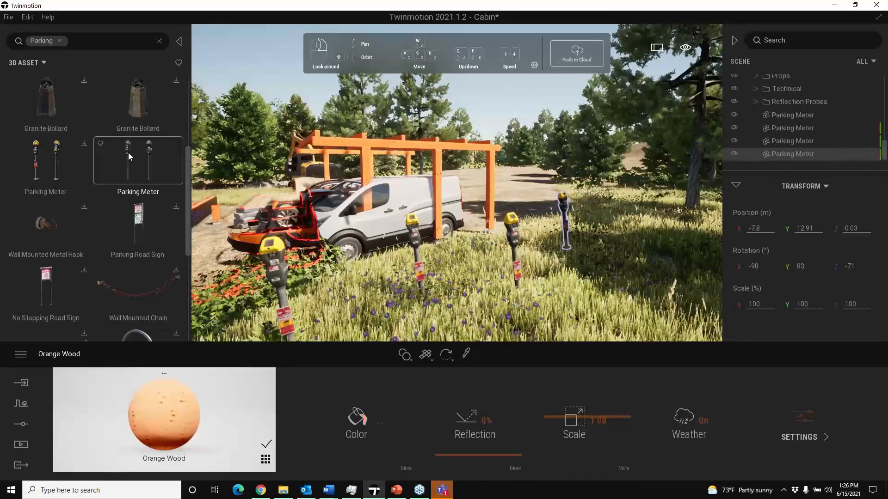
{"action": "left_click_drag", "start_coordinate": [129, 152], "coordinate": [610, 326]}
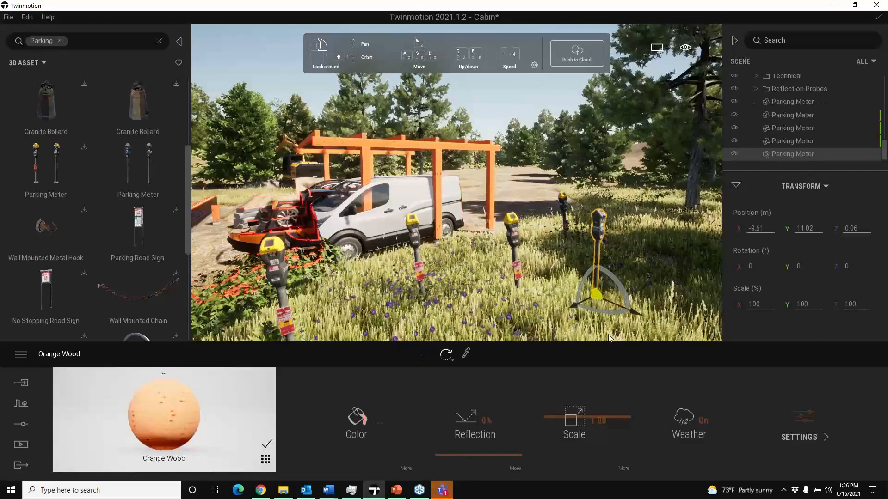
{"action": "left_click_drag", "start_coordinate": [611, 315], "coordinate": [544, 225]}
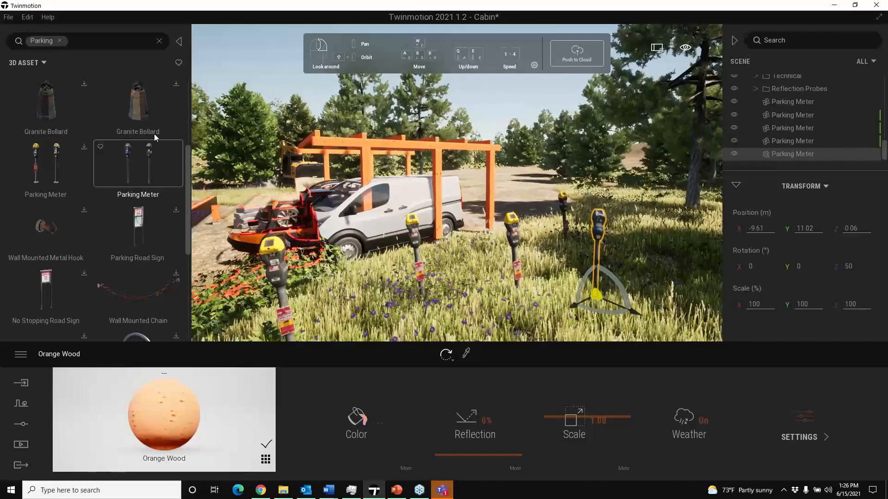
Step: Review the custom paths for the user library and cloud library folders in the preferences, and cancel without changes
{"action": "left_click", "coordinate": [27, 16]}
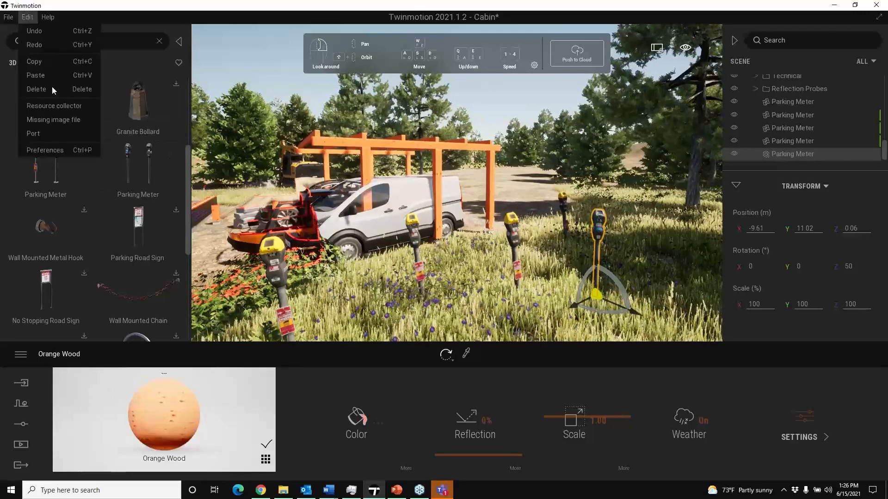
{"action": "left_click", "coordinate": [51, 126]}
{"action": "left_click", "coordinate": [314, 241]}
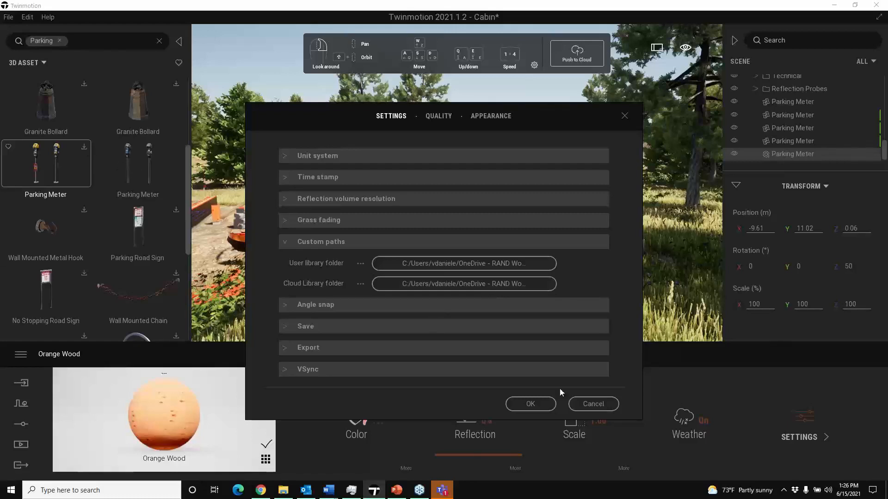
{"action": "left_click", "coordinate": [597, 403]}
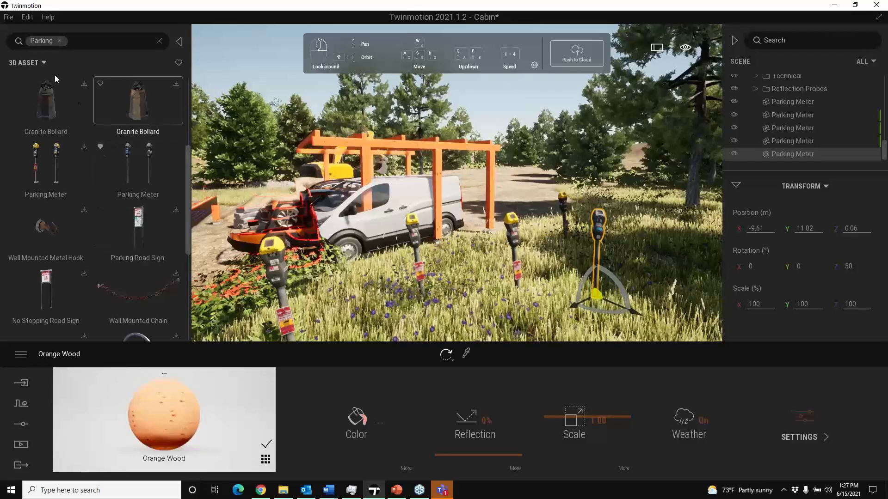
Step: Clear the Parking search, return to the top level of Quixel Megascans, and show only the favorite assets
{"action": "left_click", "coordinate": [159, 41]}
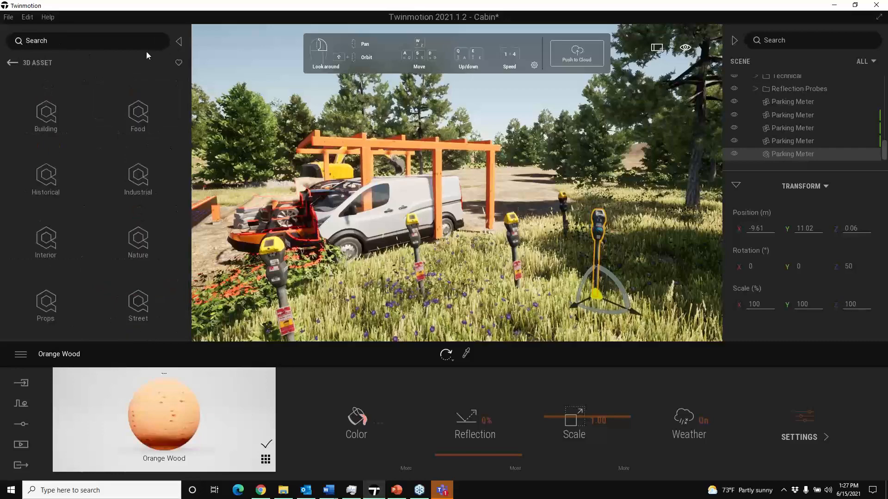
{"action": "left_click", "coordinate": [178, 43]}
{"action": "left_click", "coordinate": [15, 46]}
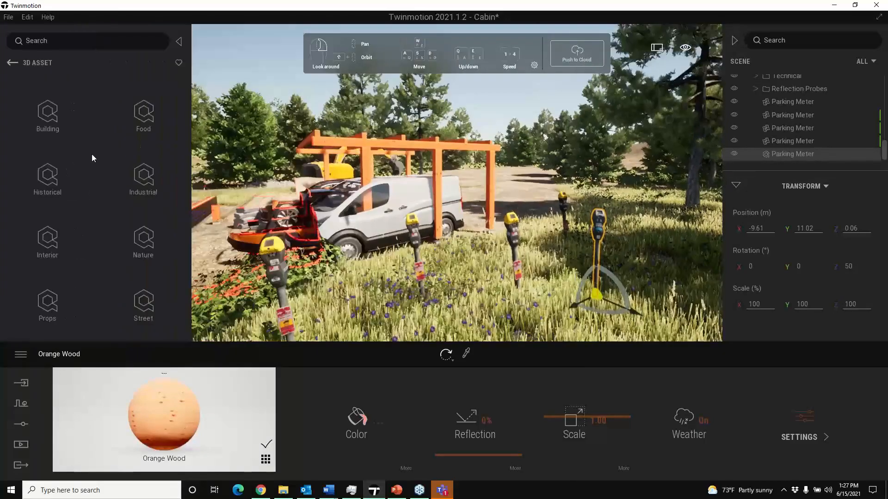
{"action": "left_click", "coordinate": [13, 63]}
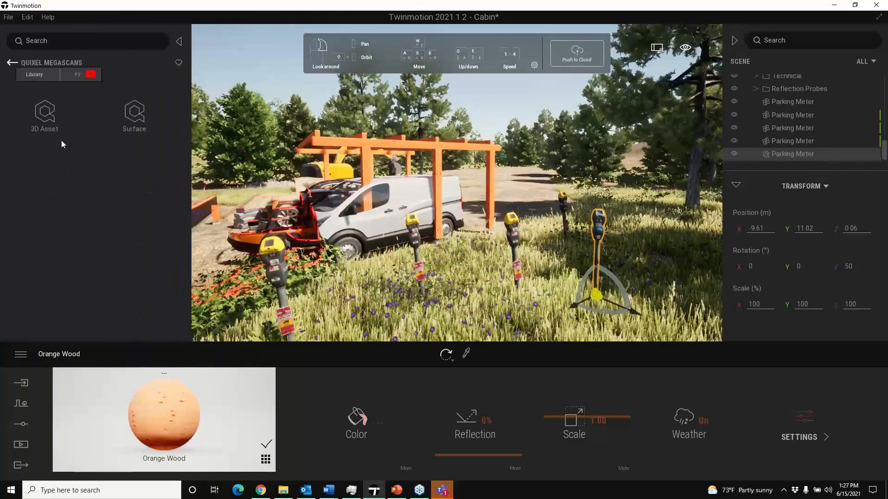
{"action": "left_click", "coordinate": [179, 63]}
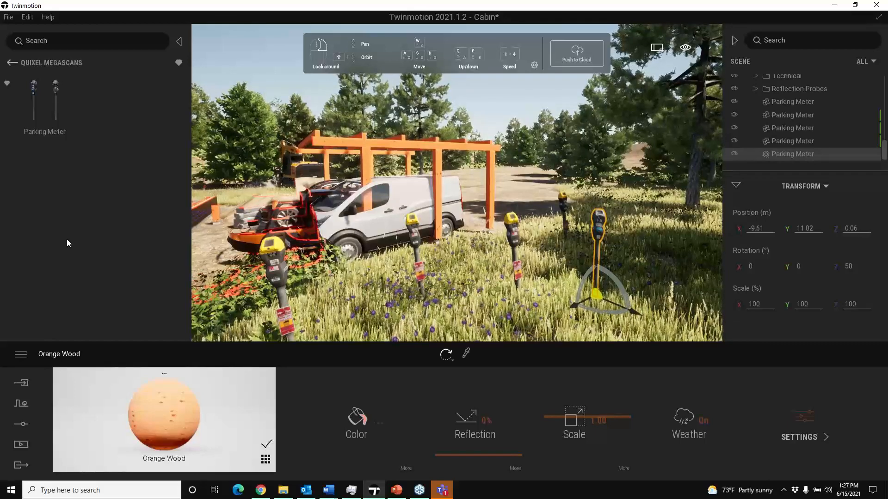
Step: Switch to PowerPoint, present the Questions slide, and end the slide show to return to Twinmotion
{"action": "right_click_drag", "start_coordinate": [457, 185], "coordinate": [594, 212]}
{"action": "right_click_drag", "start_coordinate": [347, 201], "coordinate": [357, 189]}
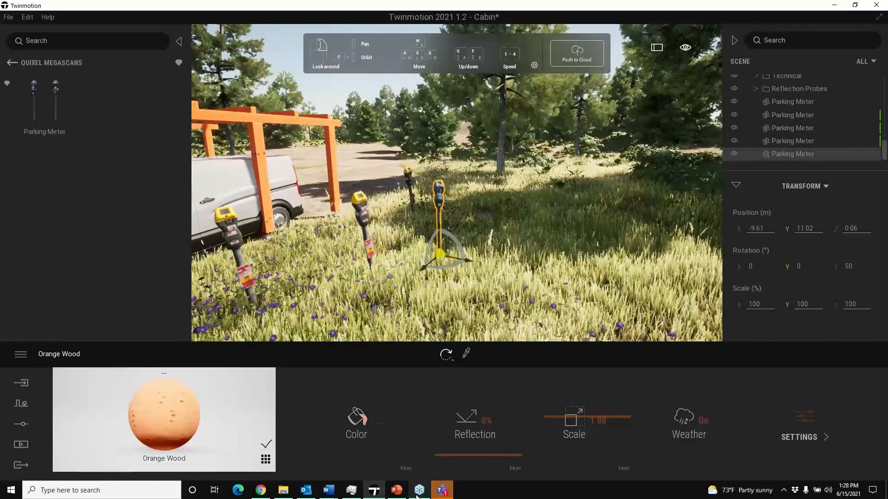
{"action": "left_click", "coordinate": [397, 490]}
{"action": "left_click", "coordinate": [26, 152]}
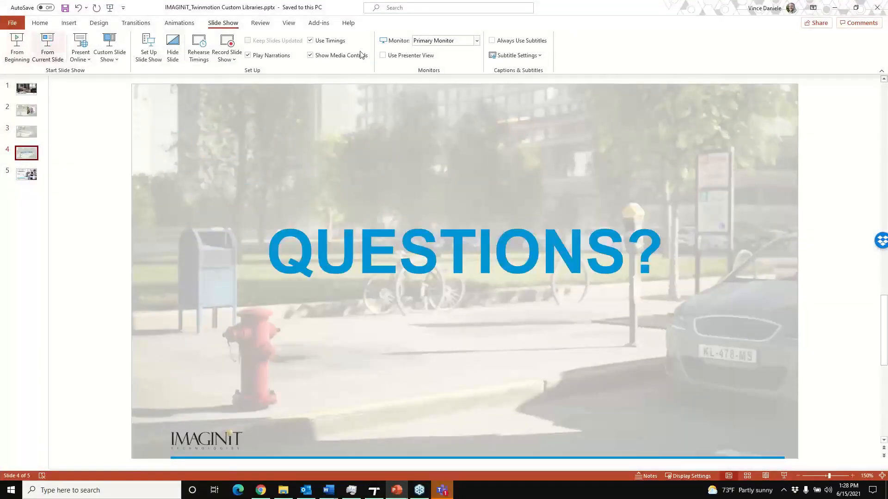
{"action": "key", "text": "shift+F5"}
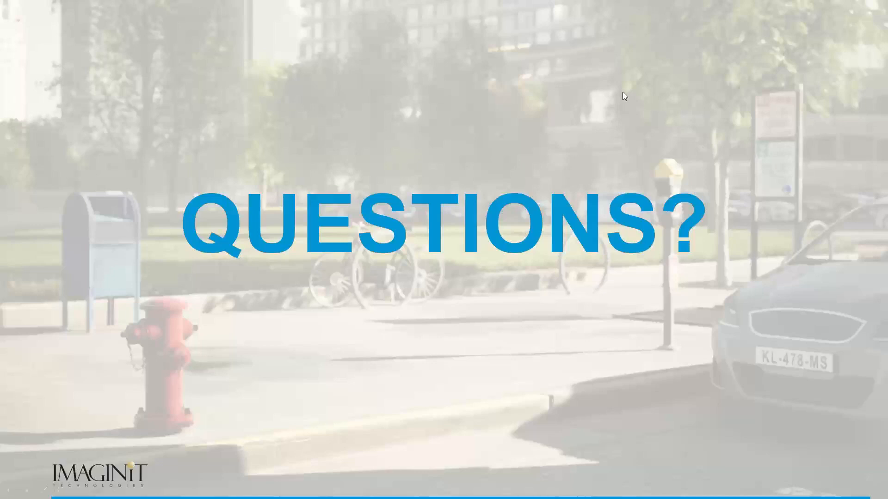
{"action": "key", "text": "Escape"}
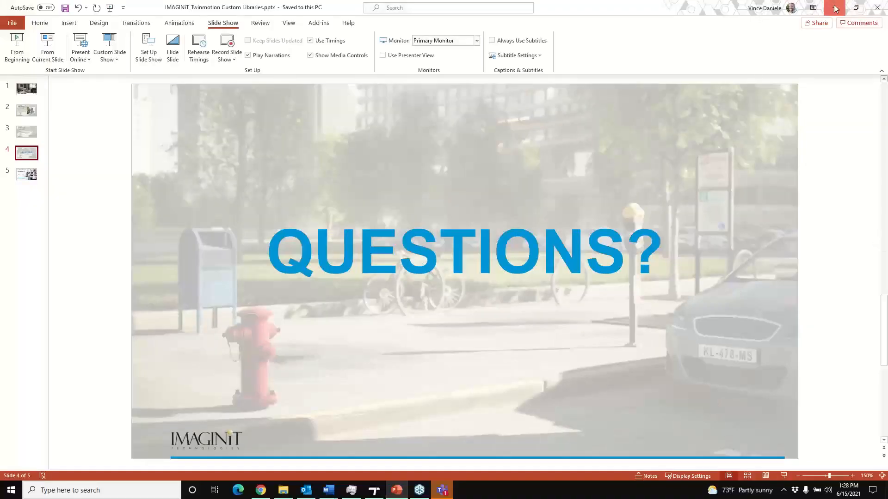
{"action": "left_click", "coordinate": [835, 9]}
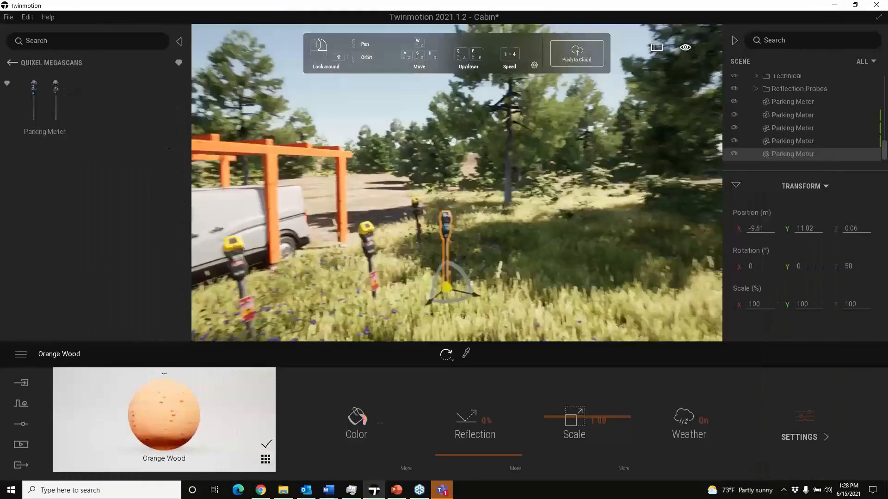
Step: Move the new parking meter forward in the grass to about X -9.63, Y 8.32 m
{"action": "left_click_drag", "start_coordinate": [342, 290], "coordinate": [343, 291]}
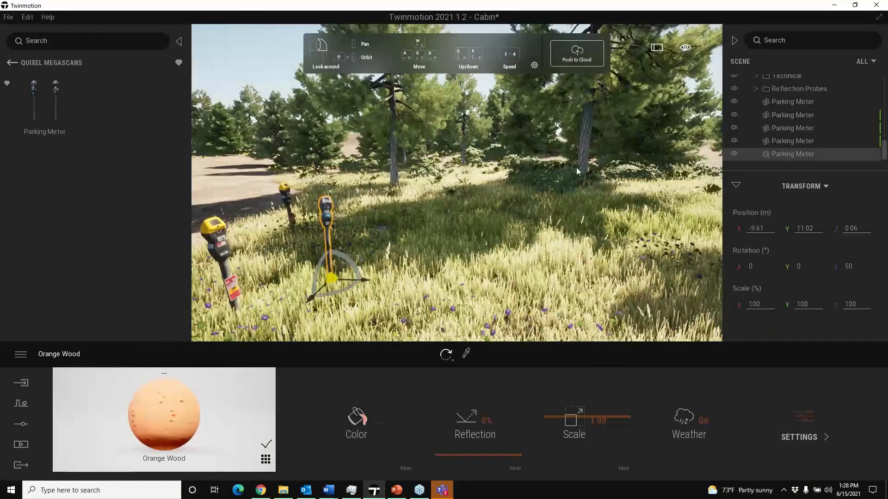
{"action": "left_click_drag", "start_coordinate": [420, 204], "coordinate": [360, 204]}
{"action": "key", "text": "s"}
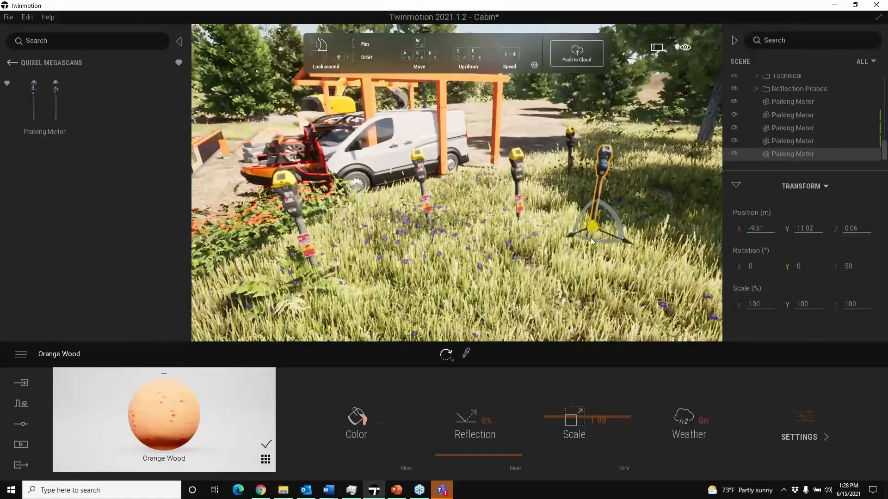
{"action": "left_click_drag", "start_coordinate": [592, 237], "coordinate": [577, 286]}
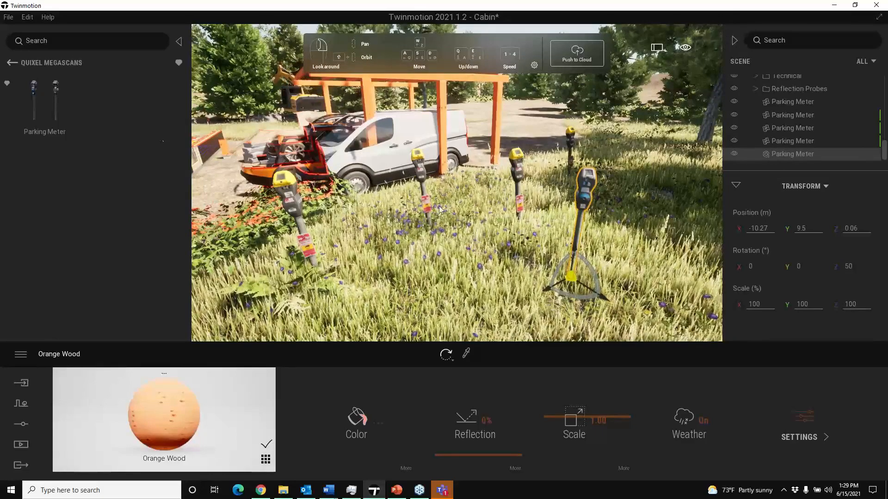
{"action": "left_click_drag", "start_coordinate": [555, 287], "coordinate": [631, 285]}
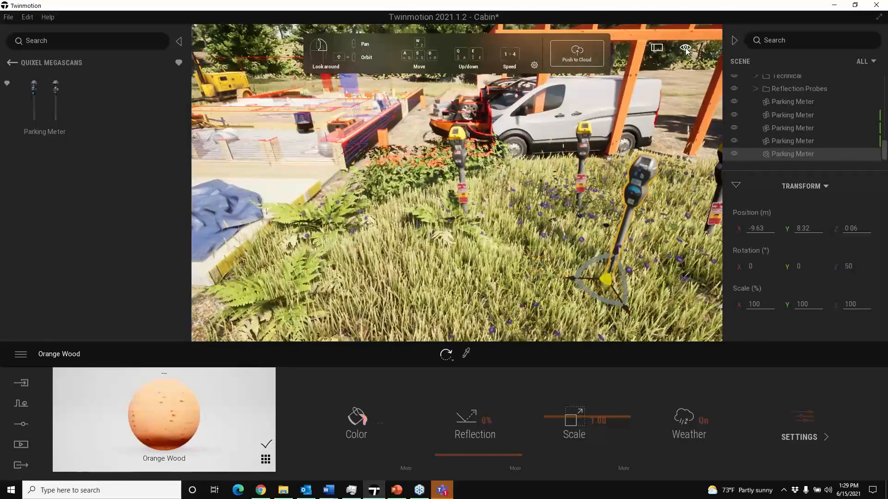
Step: Darken the scene to night and frame the new parking meter in front of the van
{"action": "left_click", "coordinate": [685, 48]}
{"action": "mouse_move", "coordinate": [686, 74]}
{"action": "left_click_drag", "start_coordinate": [631, 130], "coordinate": [636, 153]}
{"action": "left_click_drag", "start_coordinate": [324, 259], "coordinate": [419, 287]}
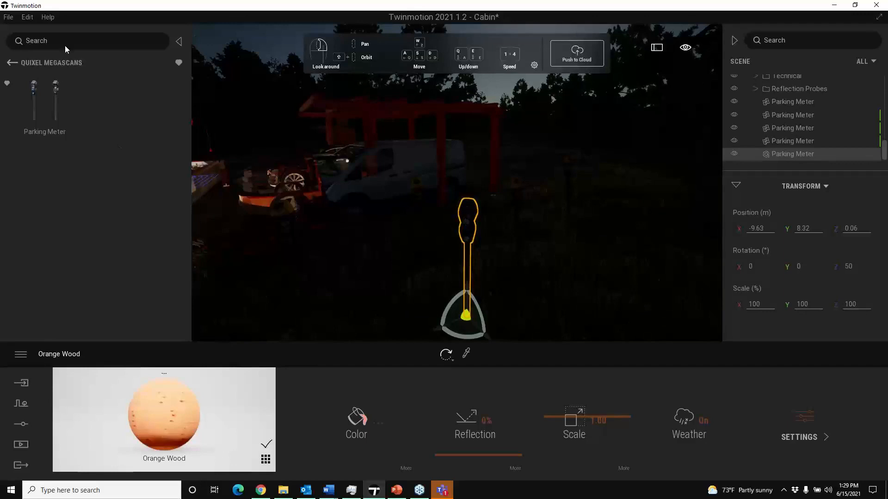
Step: Return to the library's top level, turn off the favorites filter, and open the Lights category
{"action": "left_click", "coordinate": [11, 63]}
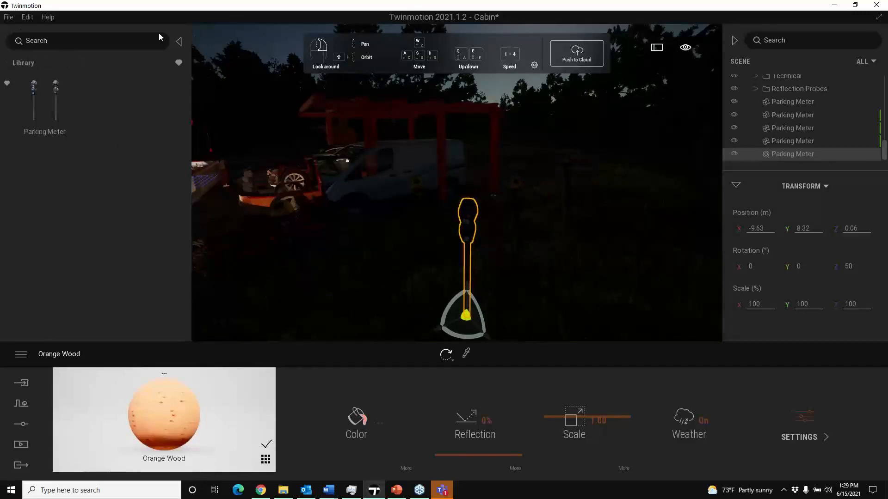
{"action": "left_click", "coordinate": [179, 41]}
{"action": "left_click", "coordinate": [3, 65]}
{"action": "left_click", "coordinate": [178, 62]}
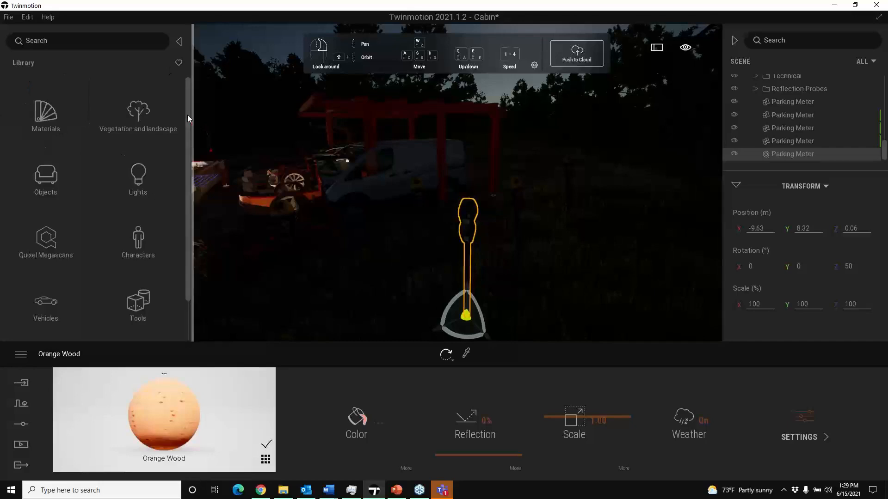
{"action": "scroll", "coordinate": [187, 182], "scroll_direction": "down", "scroll_amount": 1}
{"action": "scroll", "coordinate": [144, 146], "scroll_direction": "down", "scroll_amount": 1}
{"action": "left_click", "coordinate": [138, 127]}
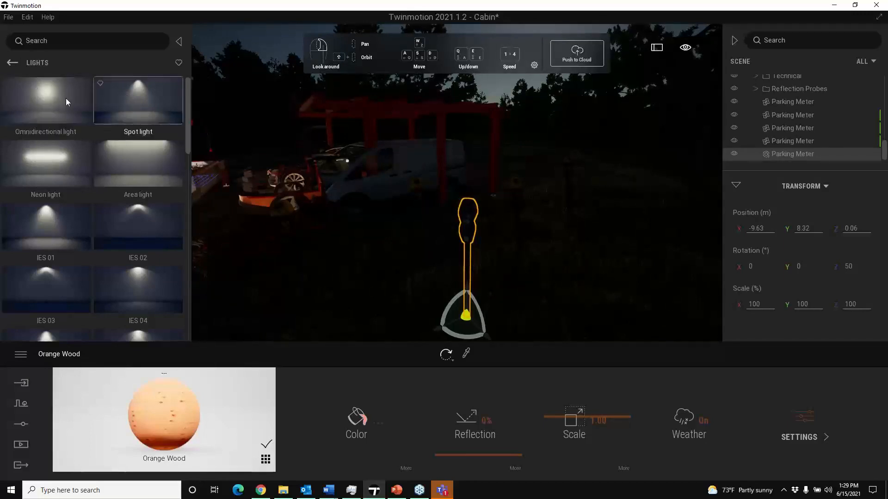
Step: Place an omnidirectional light at the new parking meter's head, about X -9.75, Y 8.22, Z 1.51 m, and collapse the Cabin.FBX scene folder
{"action": "left_click_drag", "start_coordinate": [55, 94], "coordinate": [473, 217]}
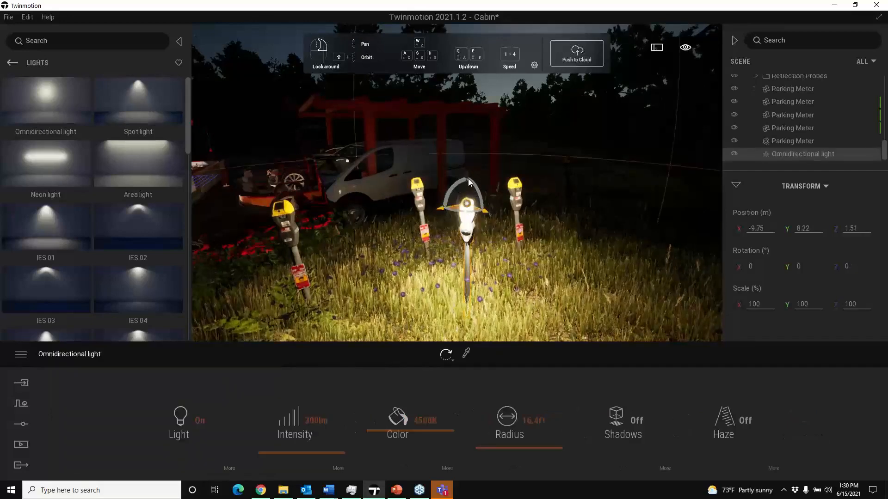
{"action": "left_click", "coordinate": [468, 174]}
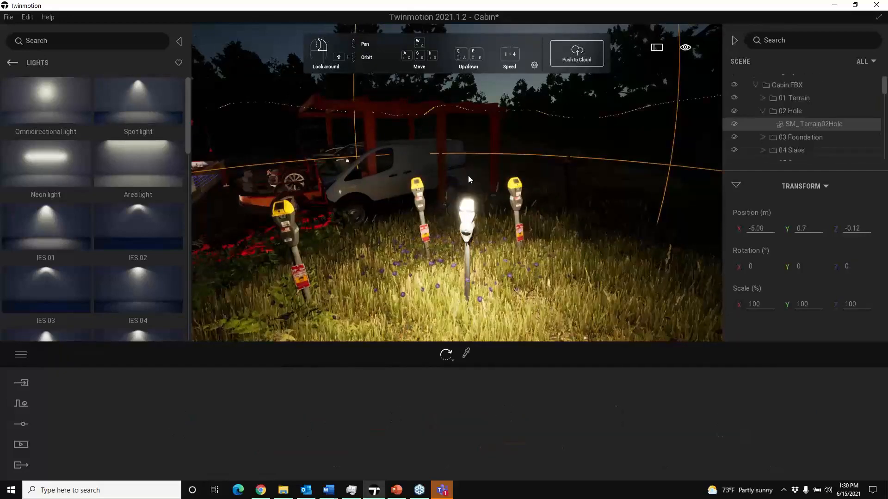
{"action": "left_click_drag", "start_coordinate": [468, 175], "coordinate": [456, 220]}
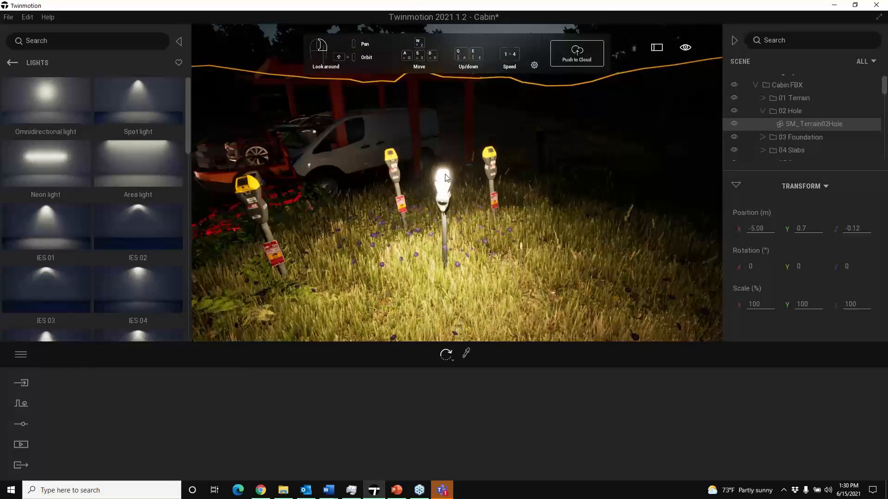
{"action": "left_click", "coordinate": [763, 111]}
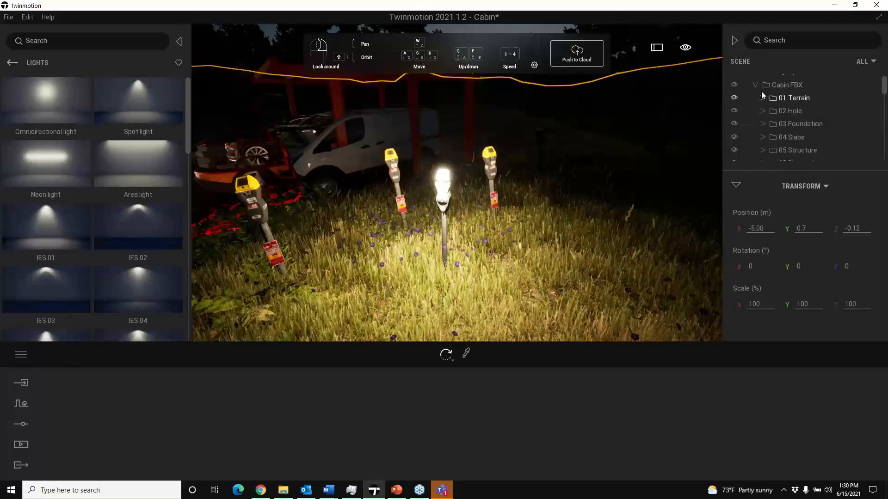
{"action": "left_click", "coordinate": [755, 85]}
Step: Move the parking meter to about X -9.79, Y 8.4 m and the omnidirectional light onto its head at about X -9.9, Y 8.32, Z 1.53 m
{"action": "left_click", "coordinate": [447, 181]}
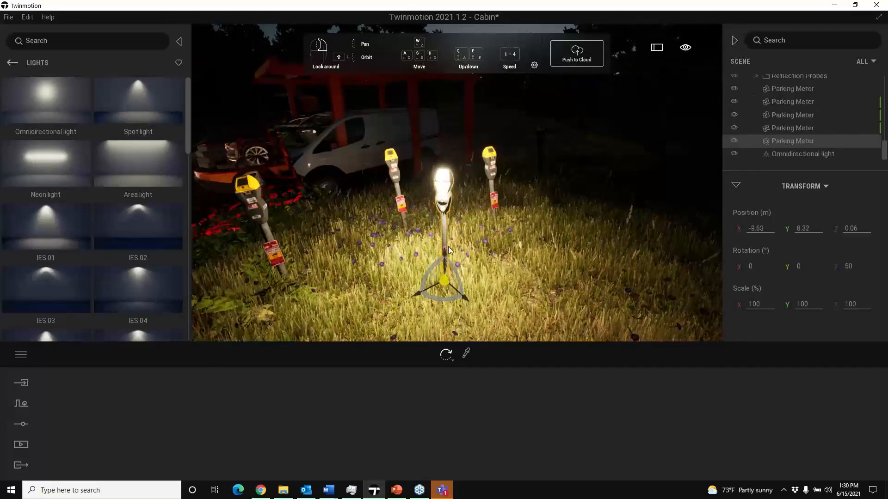
{"action": "left_click_drag", "start_coordinate": [496, 292], "coordinate": [462, 286]}
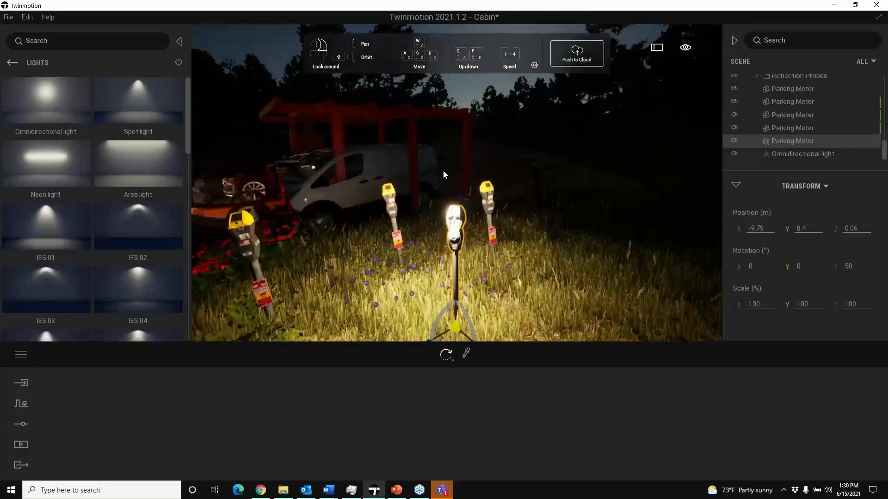
{"action": "left_click", "coordinate": [440, 209]}
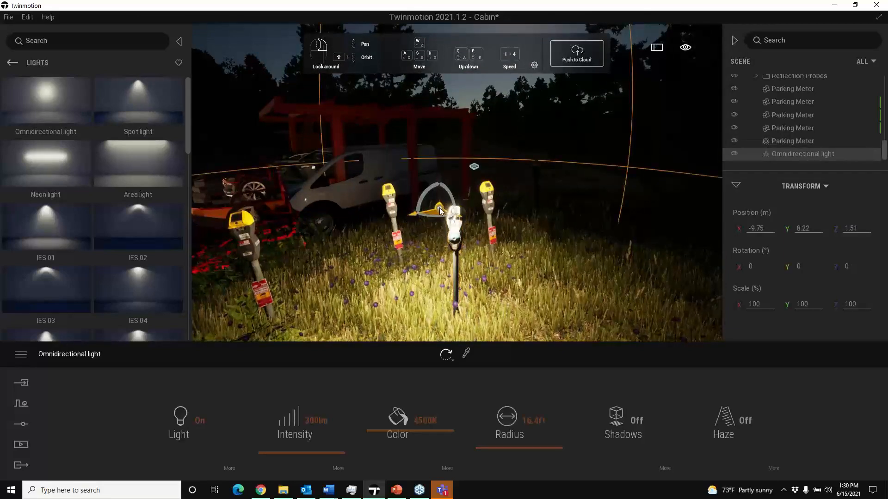
{"action": "left_click_drag", "start_coordinate": [440, 211], "coordinate": [463, 223]}
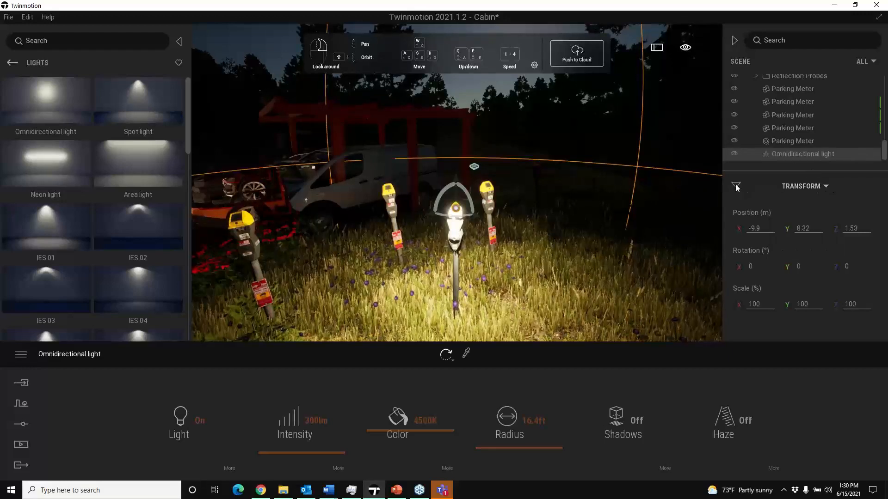
Step: Nest the omnidirectional light under the last Parking Meter in the scene list, and collapse and select that meter
{"action": "left_click", "coordinate": [815, 186]}
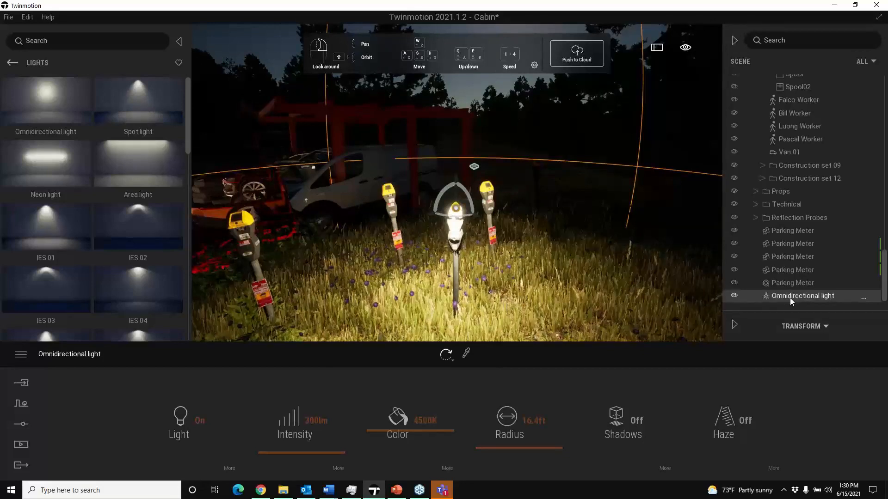
{"action": "left_click_drag", "start_coordinate": [789, 296], "coordinate": [774, 284]}
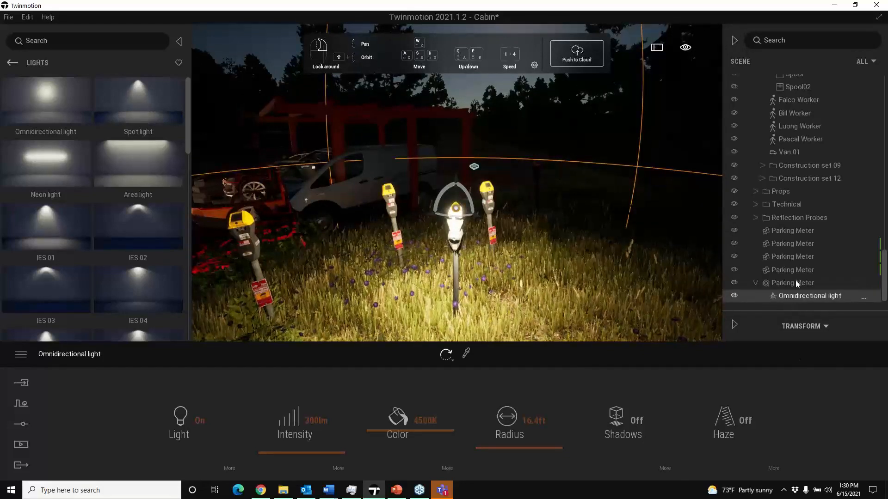
{"action": "left_click", "coordinate": [755, 283]}
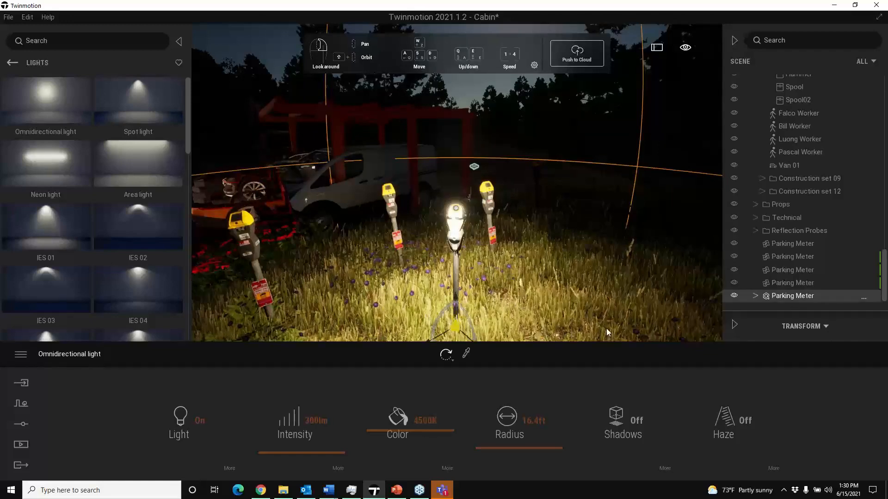
Step: Move the parking meter and its nested light away from the other meters across the grass, and rename it "Parking Meter with Light"
{"action": "left_click", "coordinate": [456, 338]}
{"action": "left_click_drag", "start_coordinate": [532, 295], "coordinate": [650, 206]}
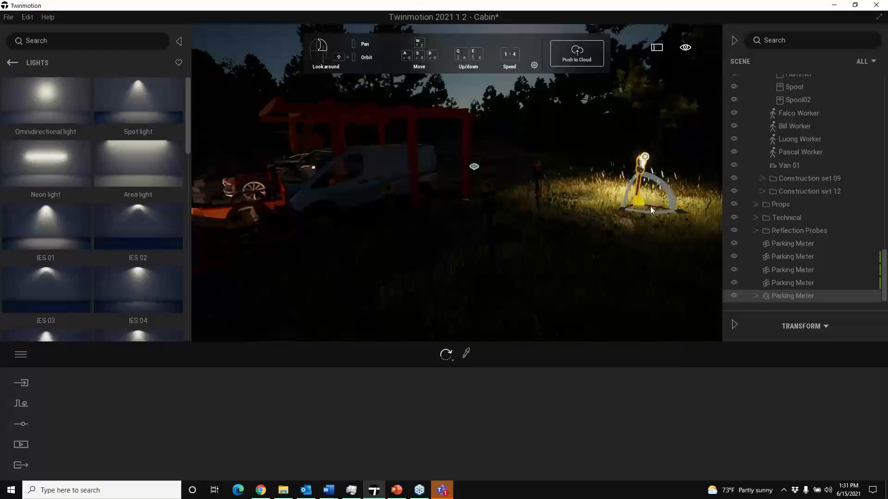
{"action": "right_click", "coordinate": [801, 270]}
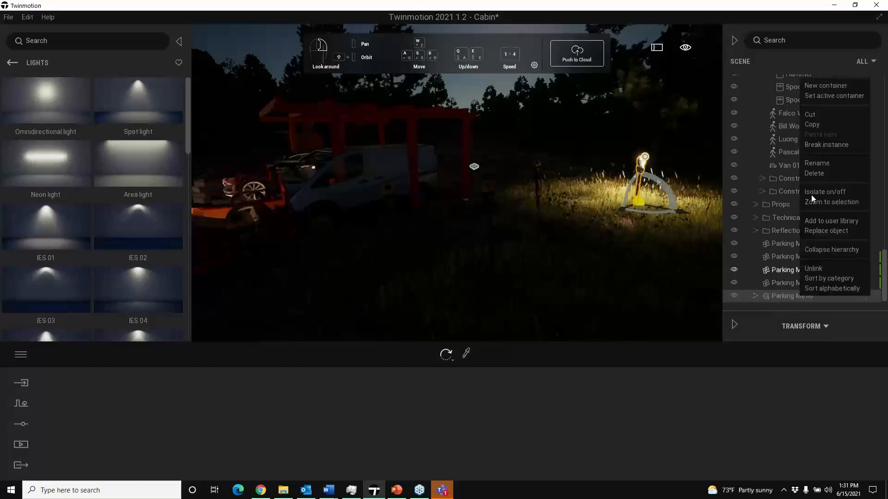
{"action": "left_click", "coordinate": [817, 163]}
{"action": "left_click", "coordinate": [826, 297]}
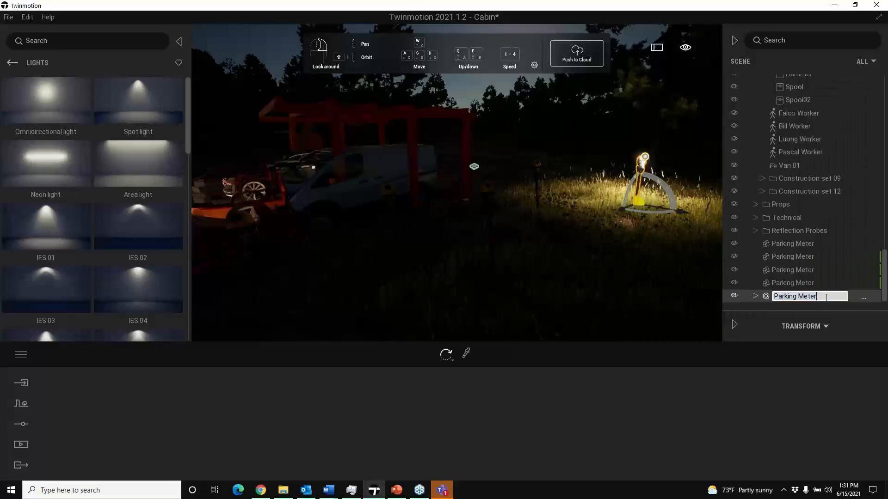
{"action": "type", "text": "with Light"}
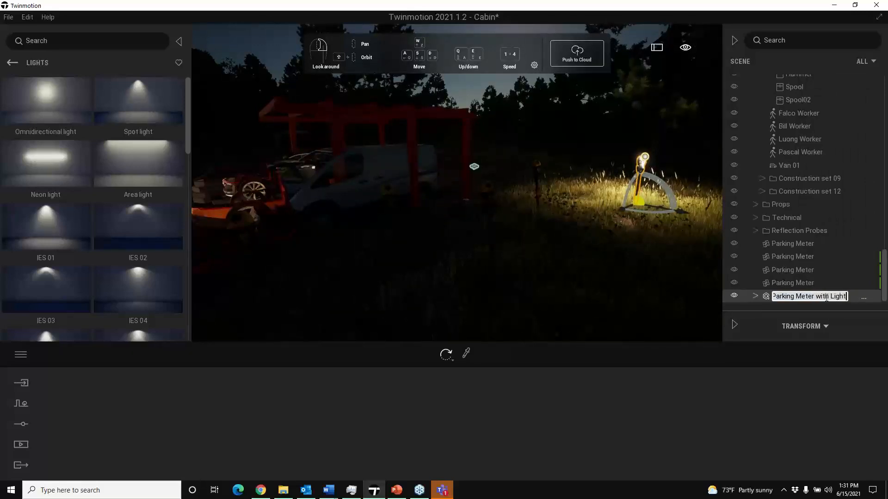
{"action": "key", "text": "Return"}
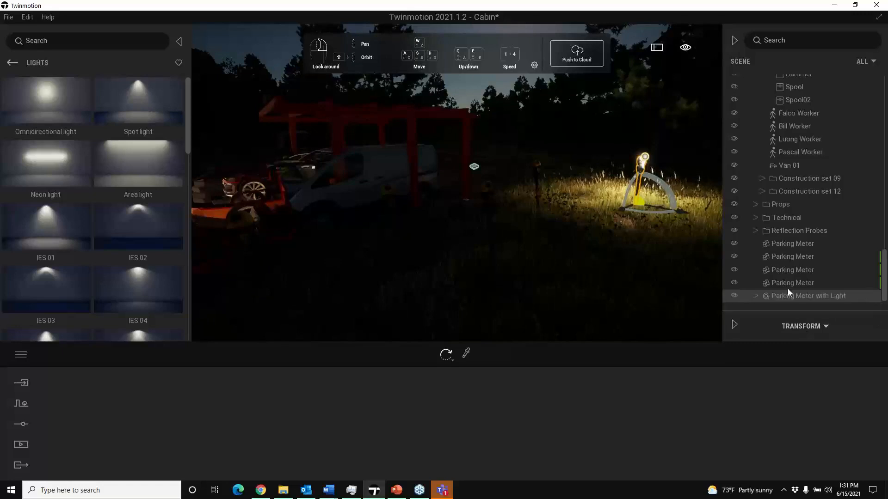
Step: Add Parking Meter with Light to the user library and return the library to its top level
{"action": "right_click", "coordinate": [797, 297]}
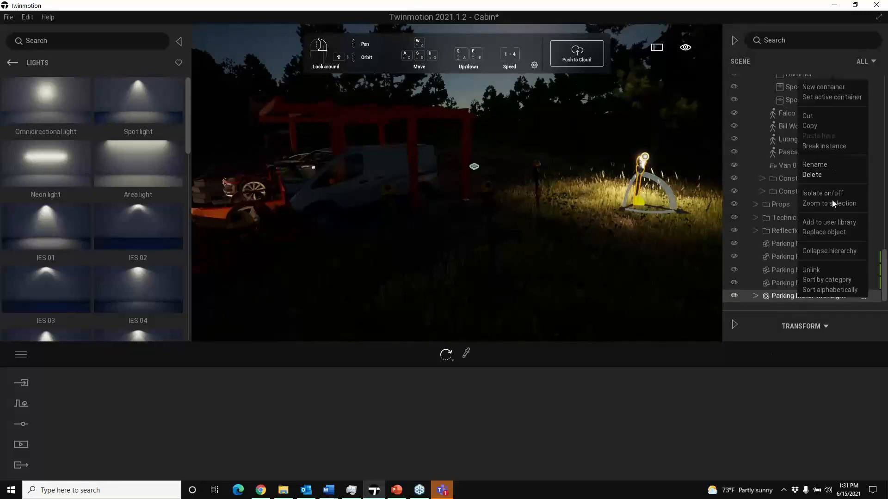
{"action": "left_click", "coordinate": [637, 182]}
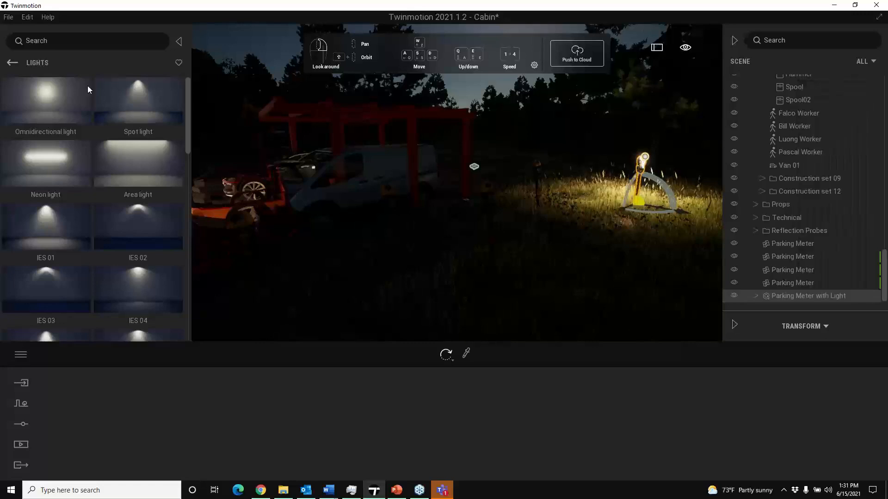
{"action": "left_click", "coordinate": [12, 63]}
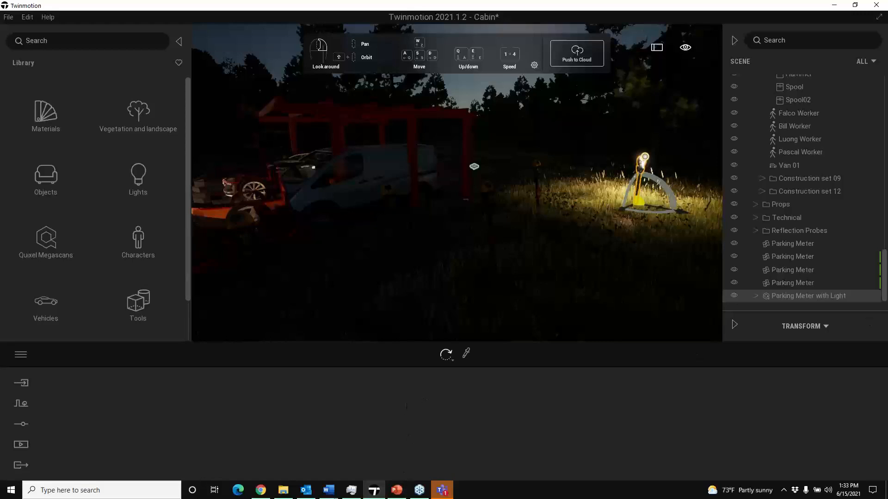
Step: Switch to the PowerPoint presentation and start the slide show from the Questions slide
{"action": "left_click", "coordinate": [398, 490]}
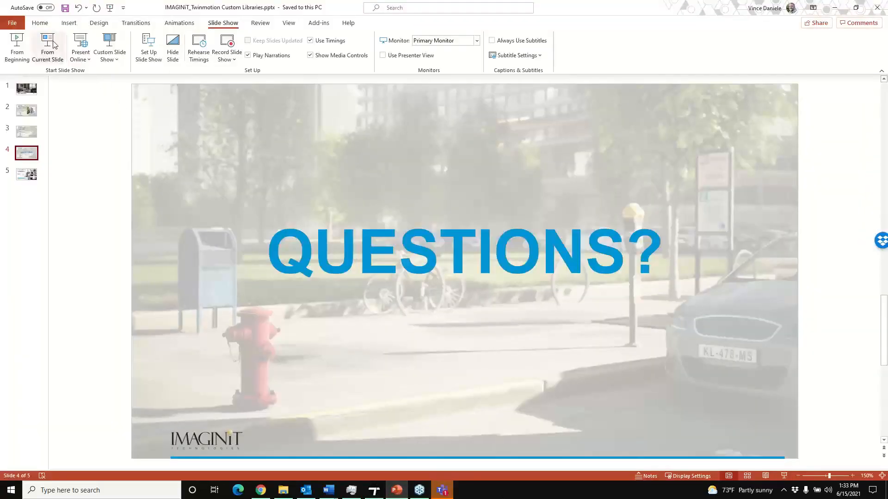
{"action": "left_click", "coordinate": [54, 43]}
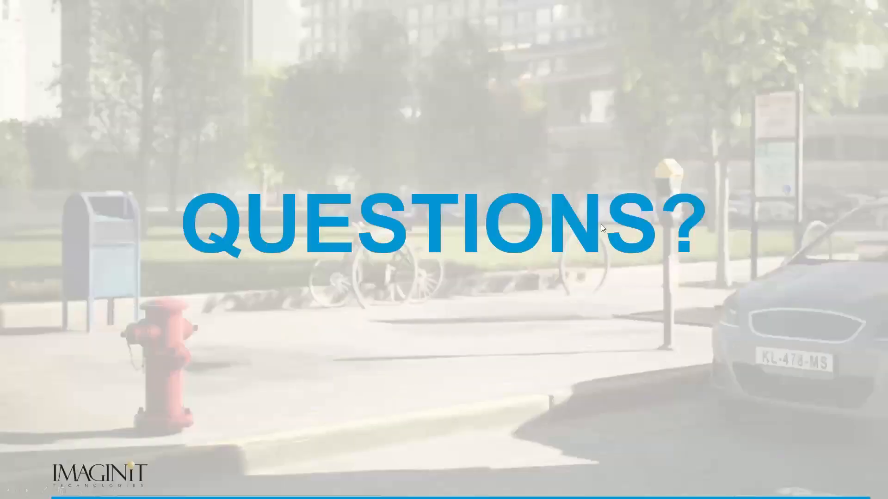
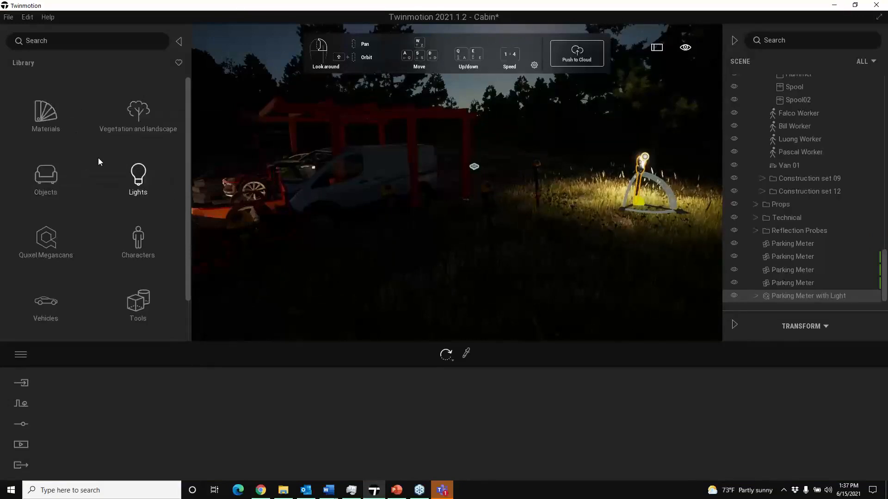
Step: Examine the user library's Materials folder and its saved objects through Parking Meter with Light, and switch back to the PowerPoint presentation
{"action": "scroll", "coordinate": [99, 194], "scroll_direction": "down", "scroll_amount": 2}
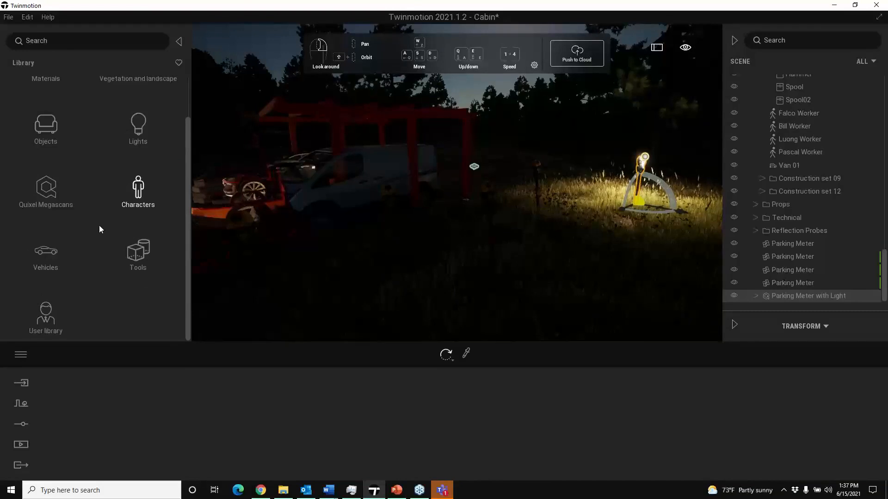
{"action": "left_click", "coordinate": [55, 311]}
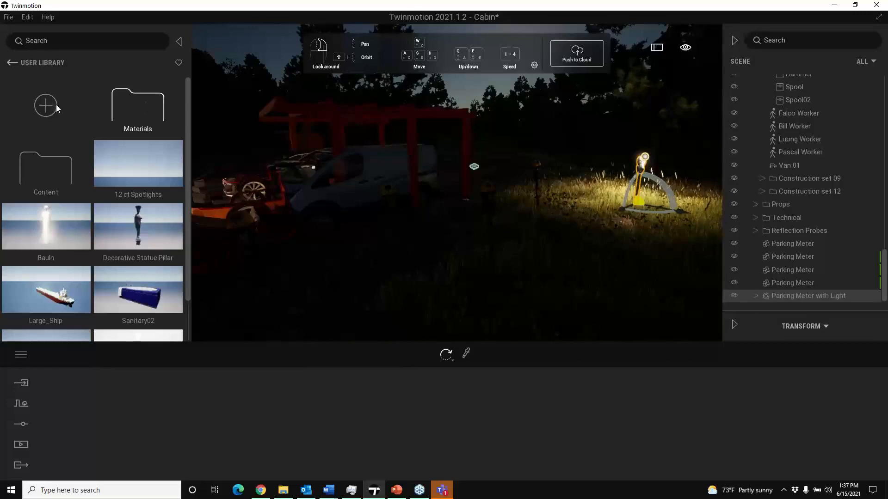
{"action": "left_click", "coordinate": [14, 66]}
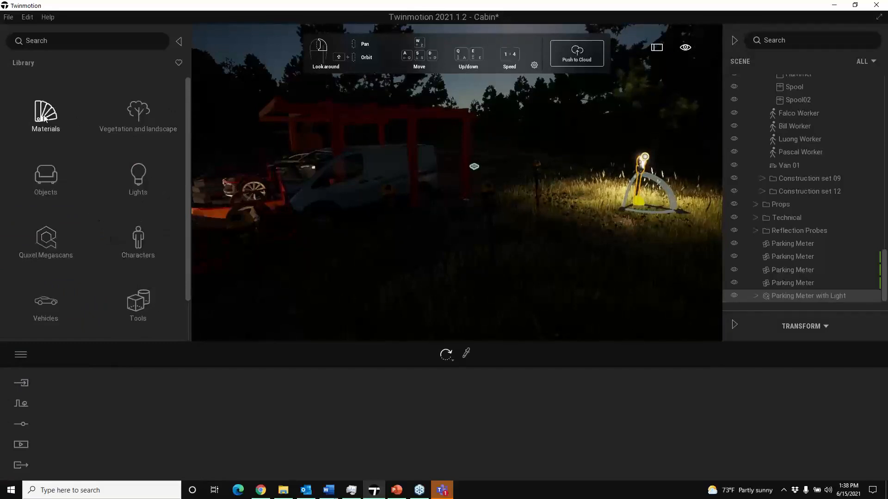
{"action": "scroll", "coordinate": [112, 269], "scroll_direction": "down", "scroll_amount": 1}
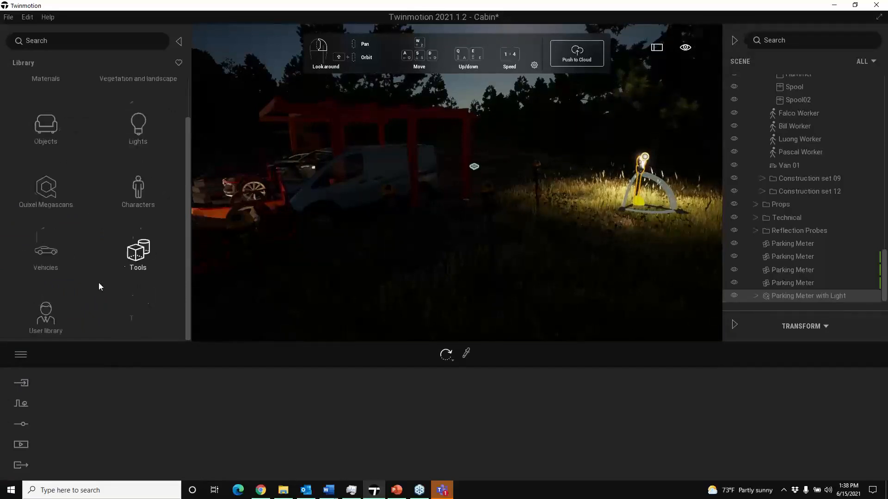
{"action": "left_click", "coordinate": [55, 316]}
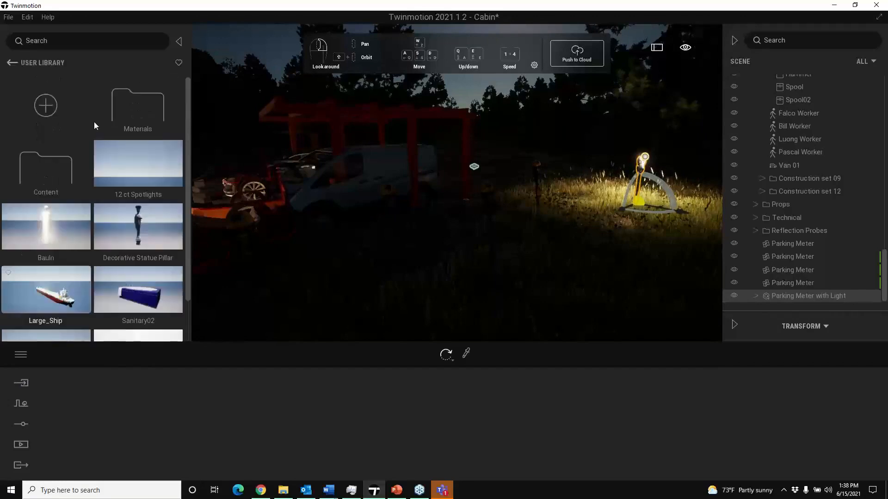
{"action": "left_click", "coordinate": [144, 116]}
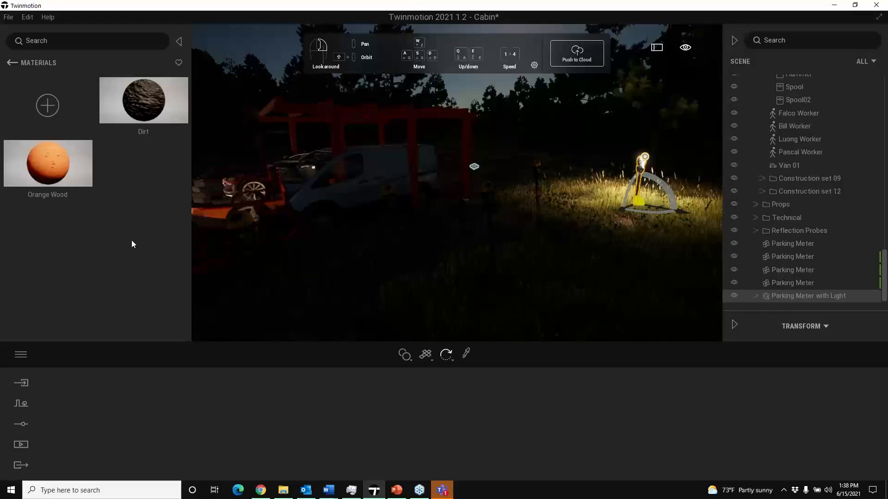
{"action": "left_click", "coordinate": [11, 63]}
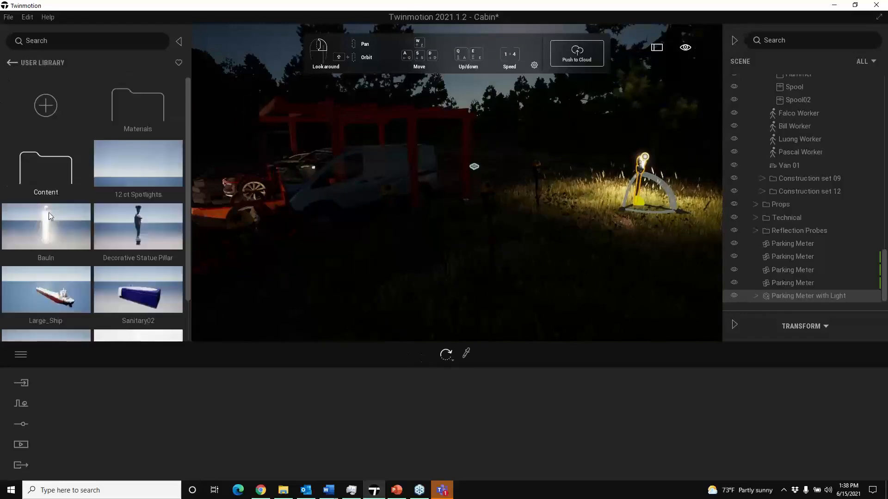
{"action": "scroll", "coordinate": [60, 244], "scroll_direction": "down", "scroll_amount": 2}
{"action": "scroll", "coordinate": [70, 280], "scroll_direction": "down", "scroll_amount": 1}
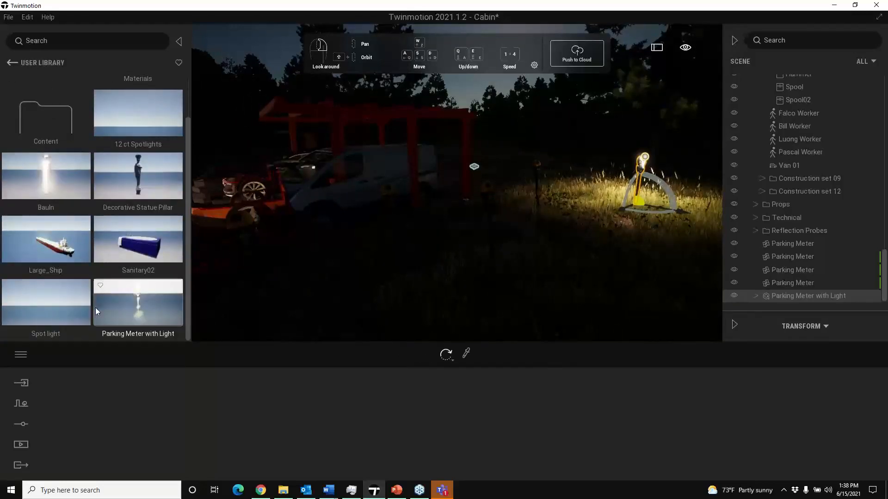
{"action": "scroll", "coordinate": [101, 155], "scroll_direction": "up", "scroll_amount": 2}
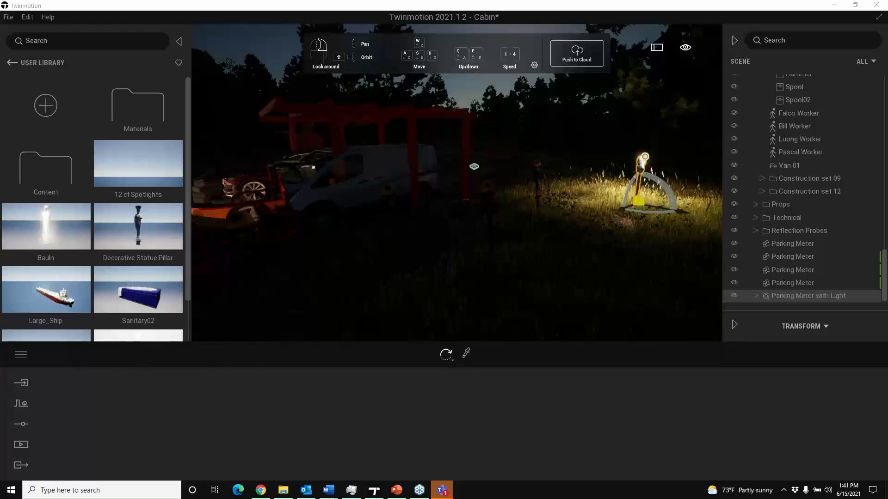
{"action": "key", "text": "alt+Tab"}
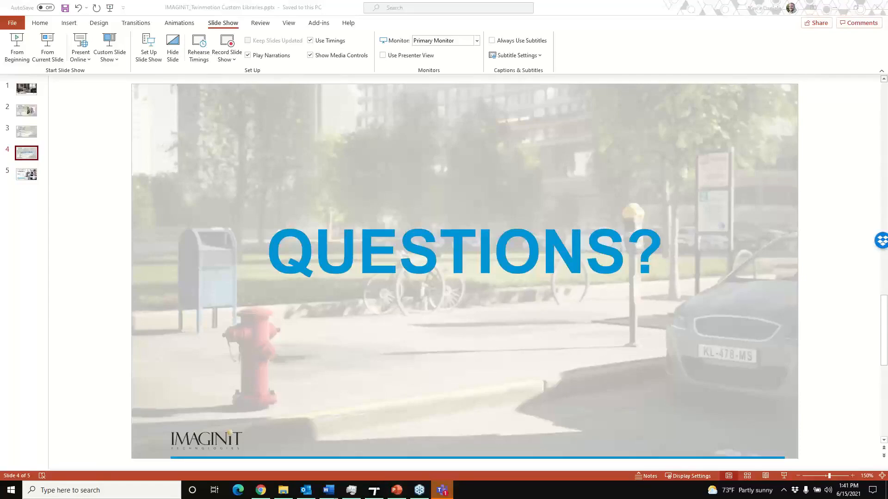